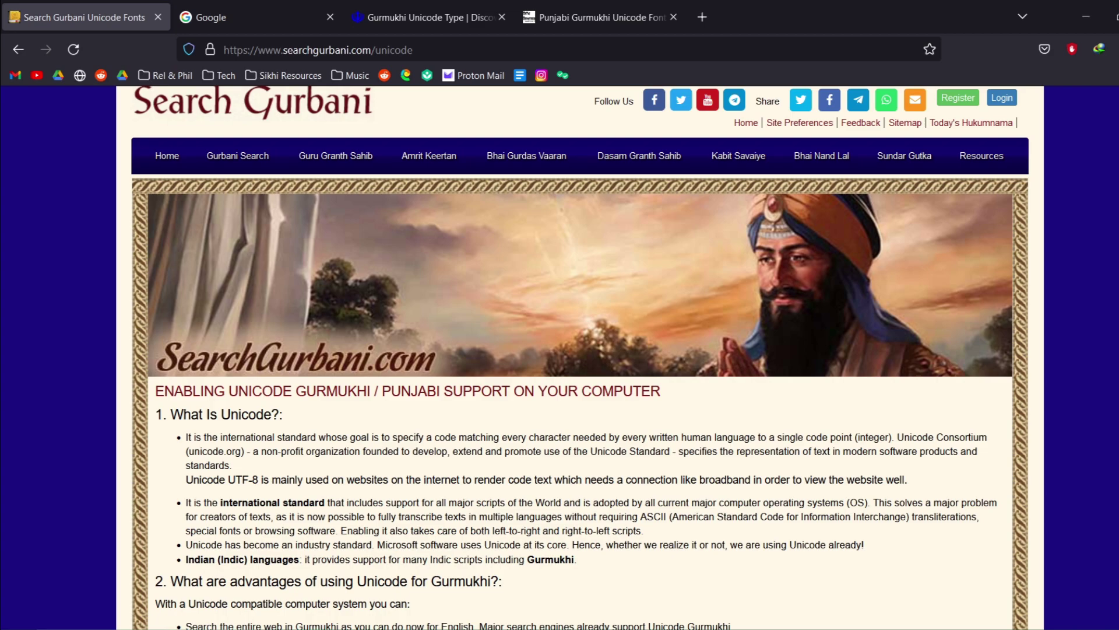
Switch to the Phunhey.pptx presentation in PowerPoint and copy the Gurmukhi title ਫੁਨਹੇ on slide 1
key("alt+Tab")
key("Return")
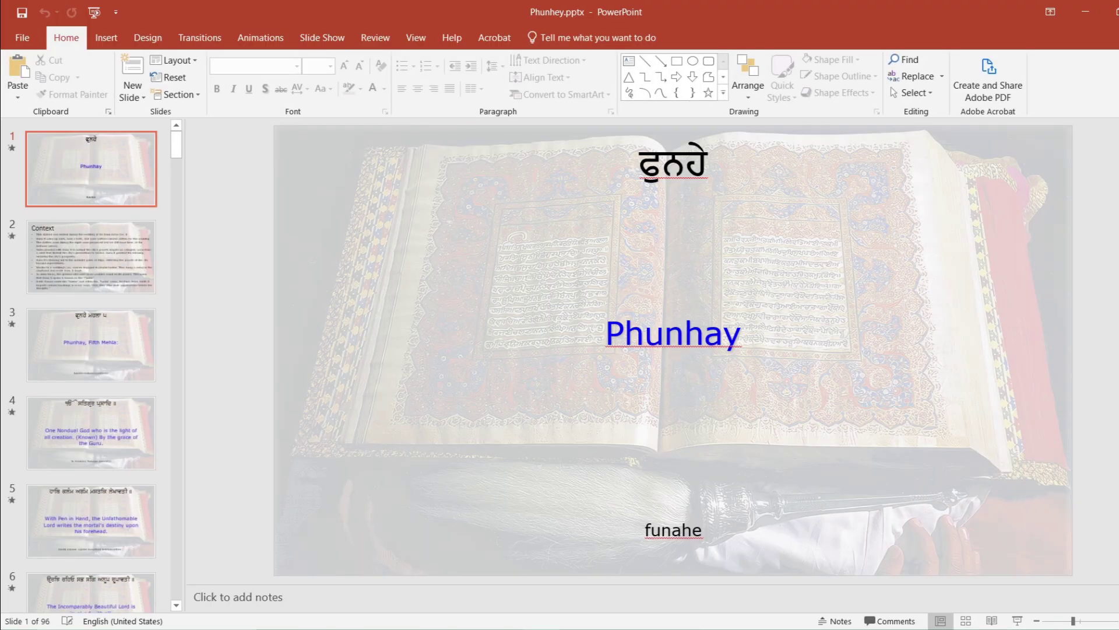
left_click(685, 166)
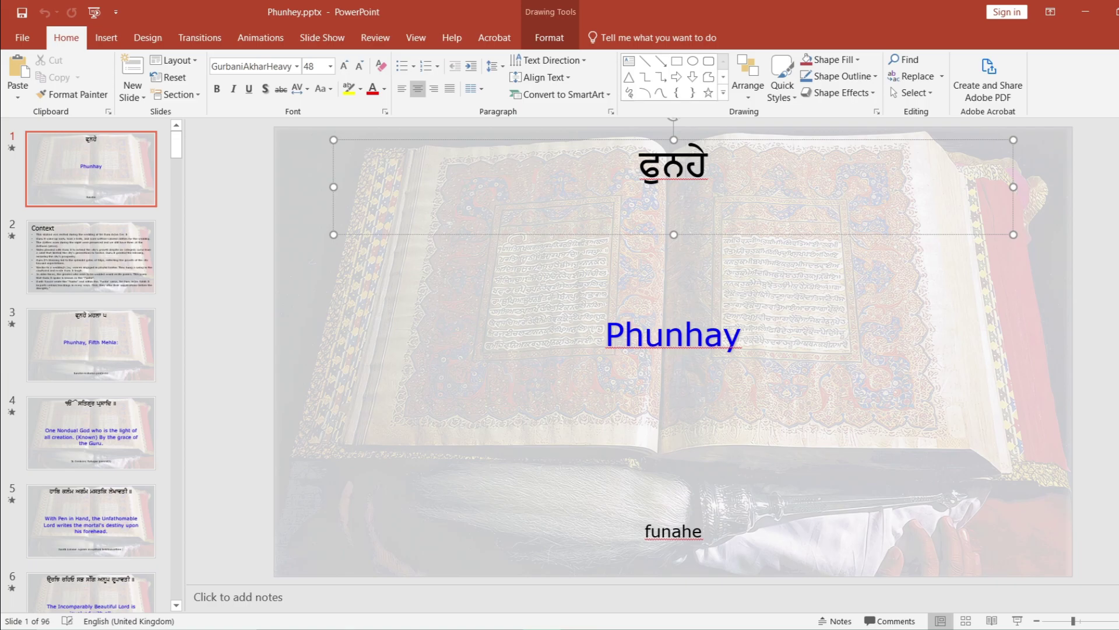
left_click(707, 168)
key("shift+Home")
key("ctrl+c")
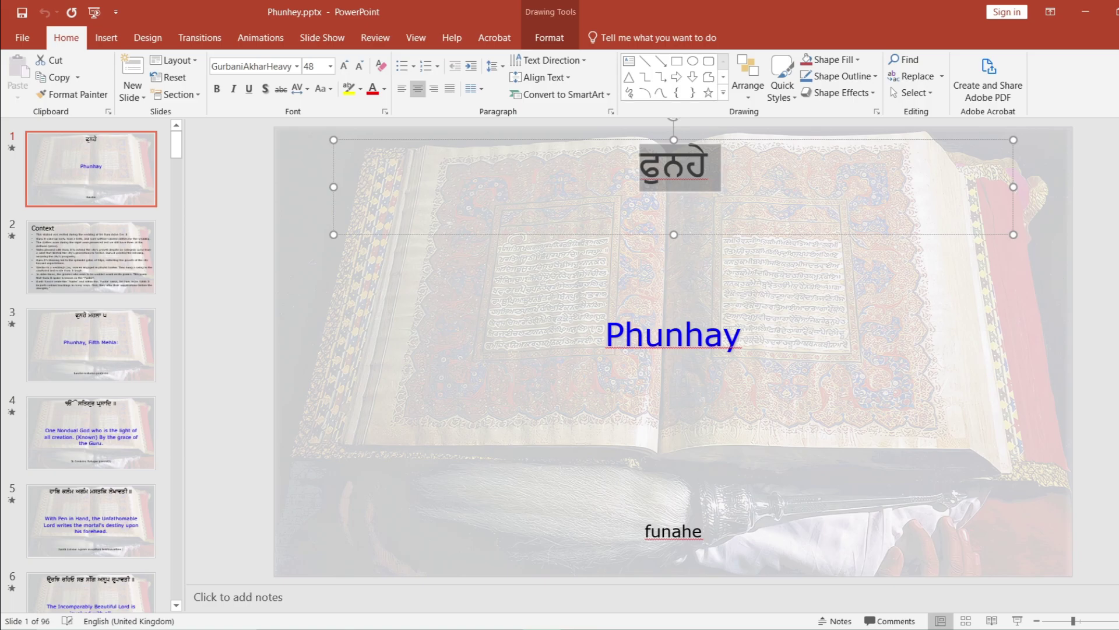
Switch to the browser and paste the copied title into the Google search box
key("alt+Tab")
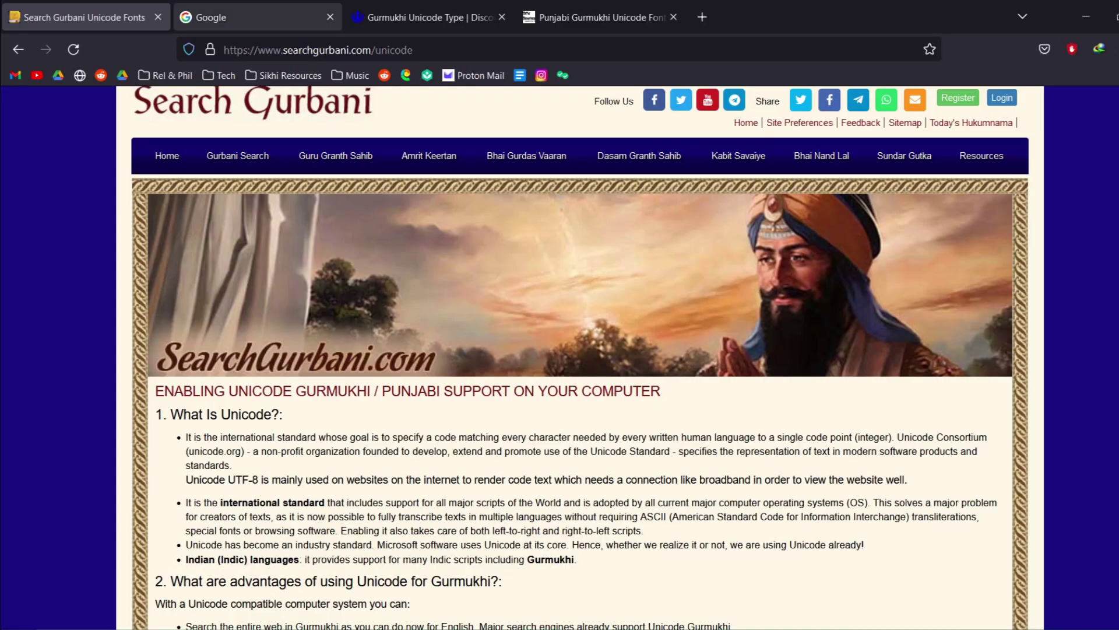
left_click(258, 18)
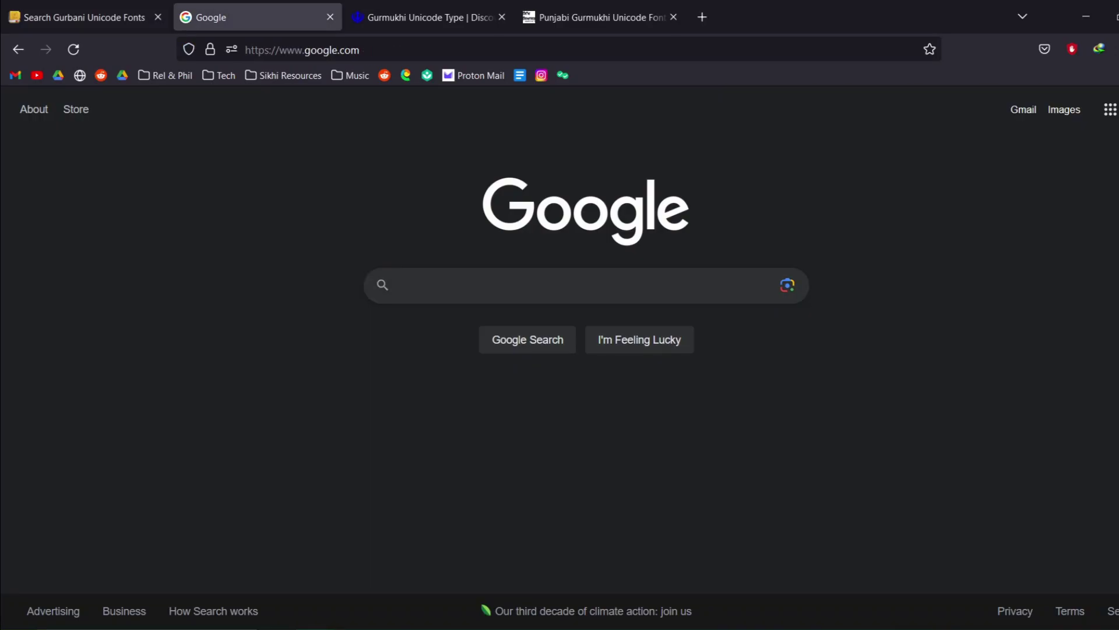
key("ctrl+v")
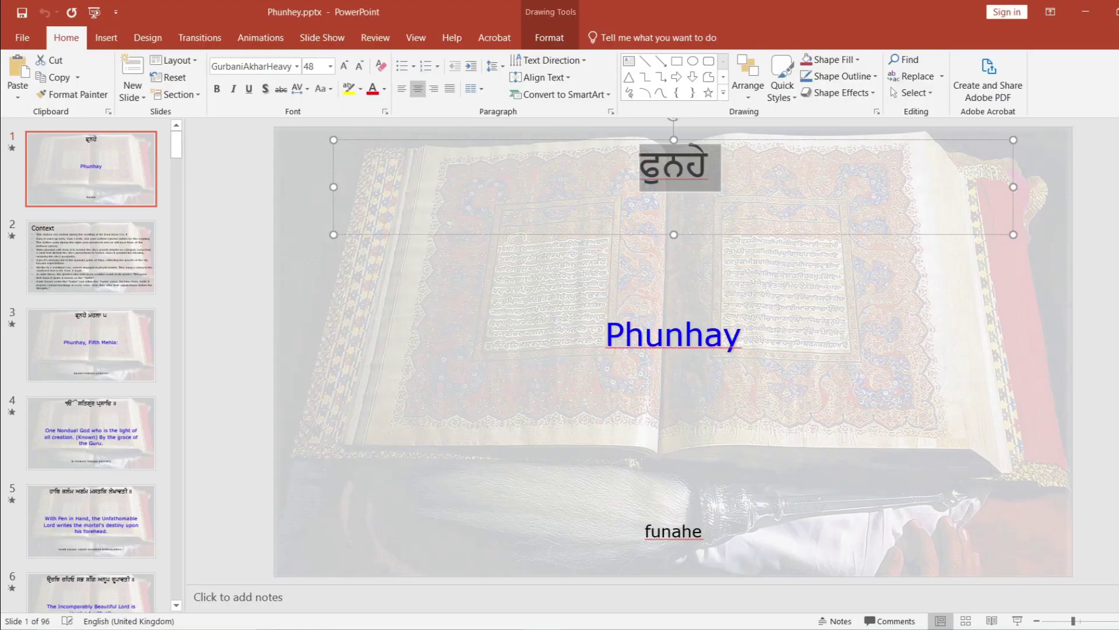
Return to the presentation in PowerPoint and preview slide 1's Gurmukhi title in the Gabriola font
left_click(685, 166)
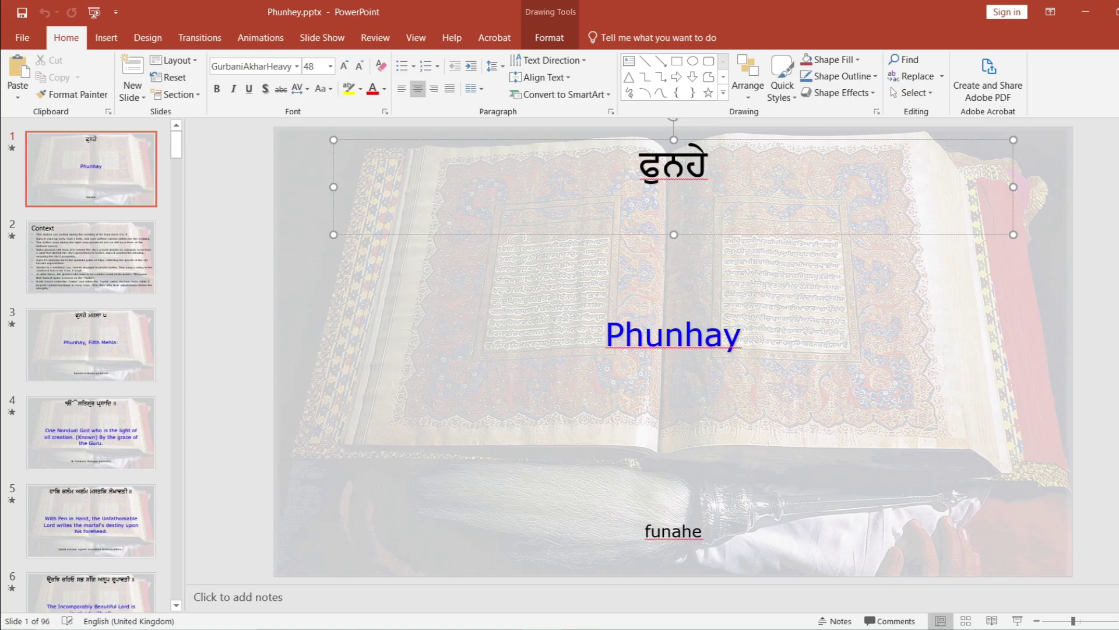
key("ctrl+a")
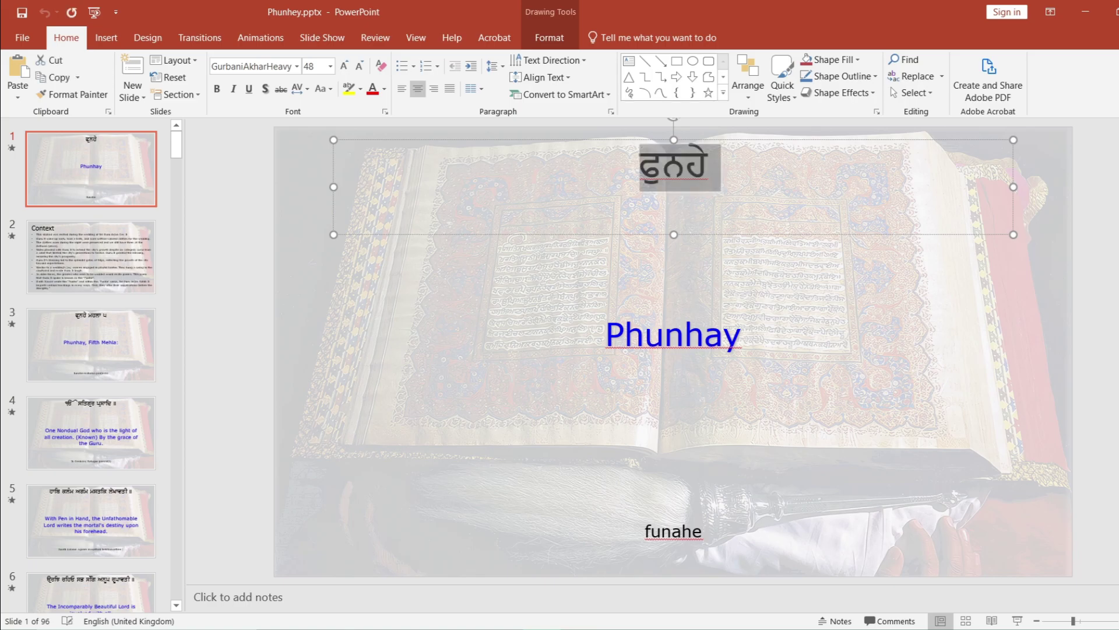
left_click(296, 66)
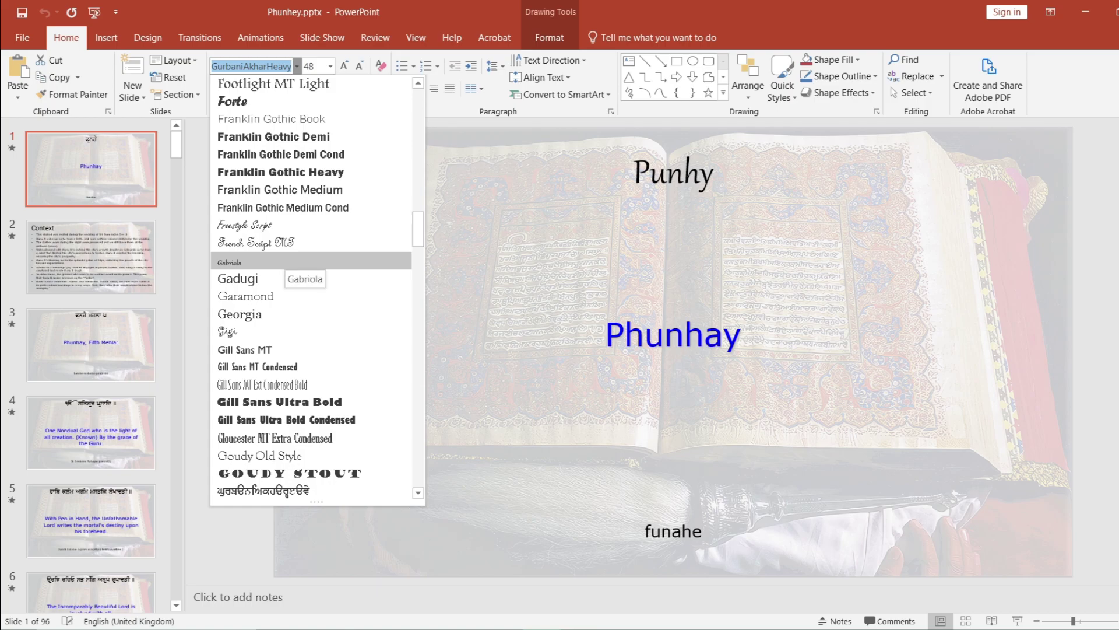
key("Escape")
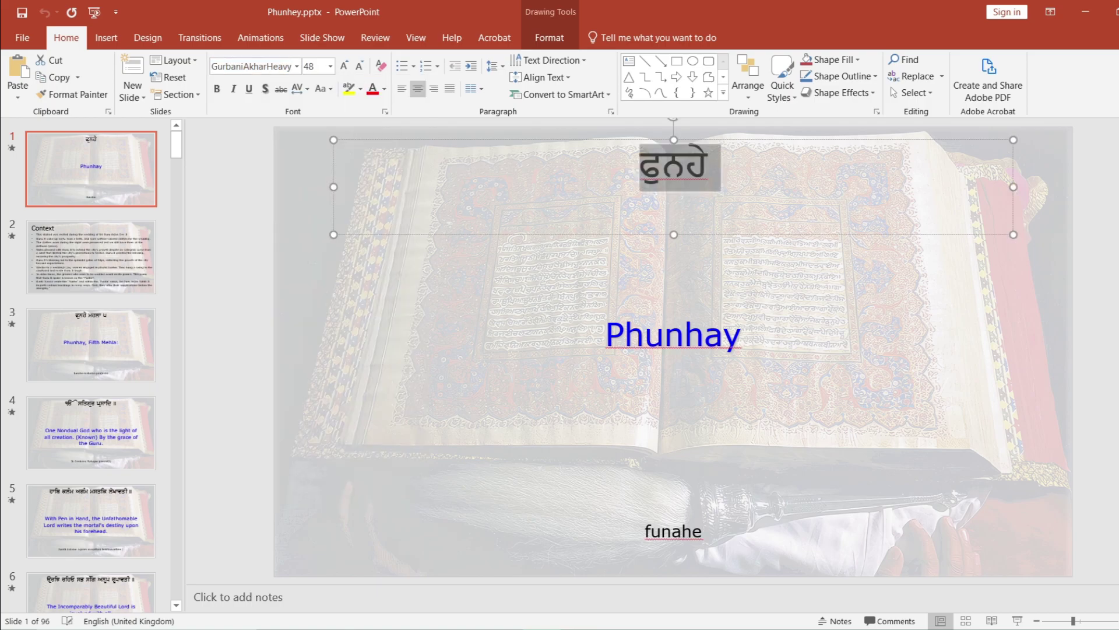
key("Escape")
key("Escape")
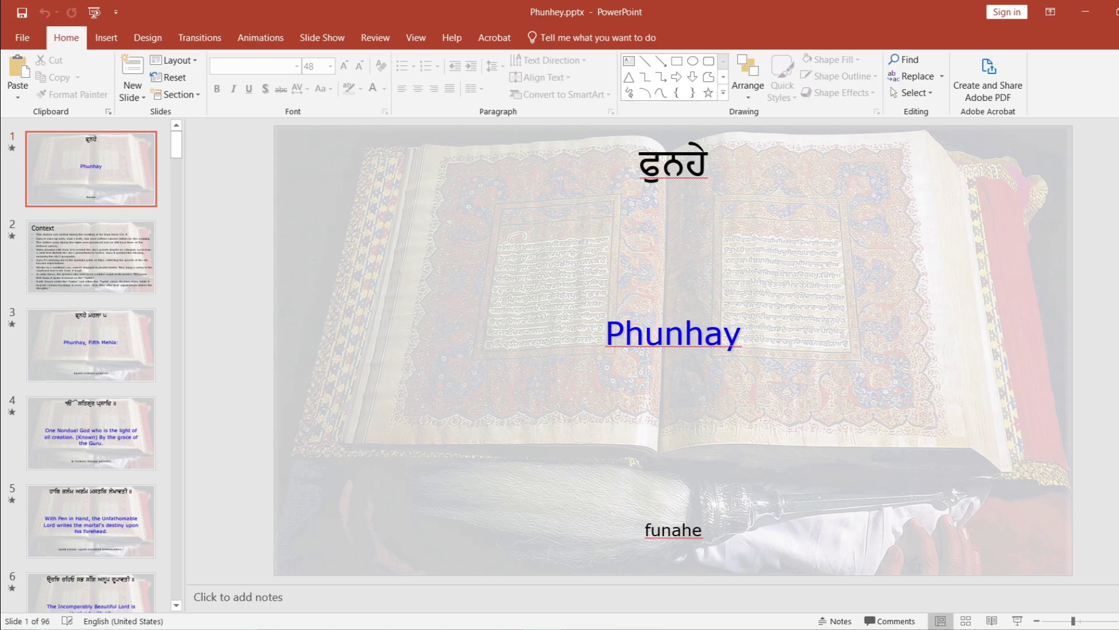
left_click(685, 166)
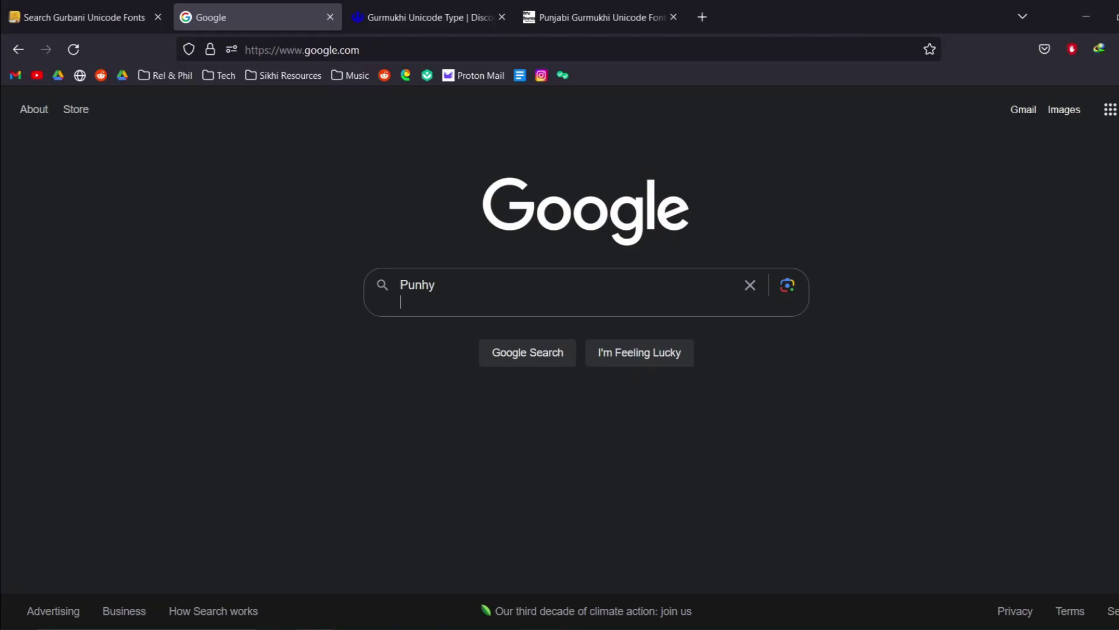
Examine the Search Gurbani page on Unicode for Gurmukhi, from its definition and advantages through viewing and inputting Indic text
key("ctrl+shift+Tab")
scroll(580, 357, "down", 5)
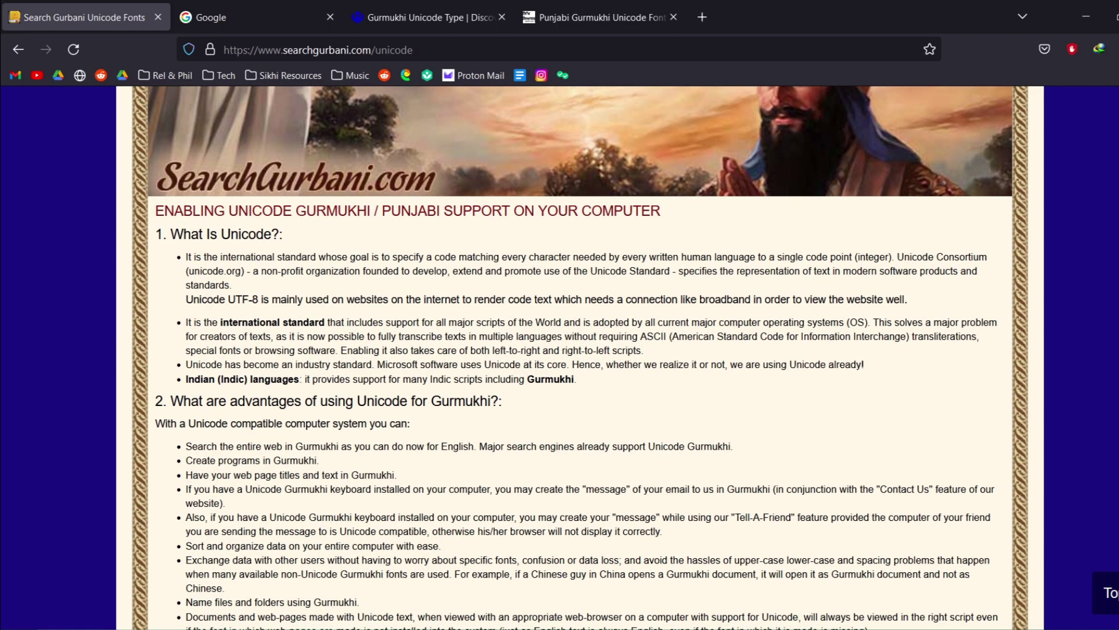
scroll(580, 358, "down", 4)
scroll(579, 357, "down", 8)
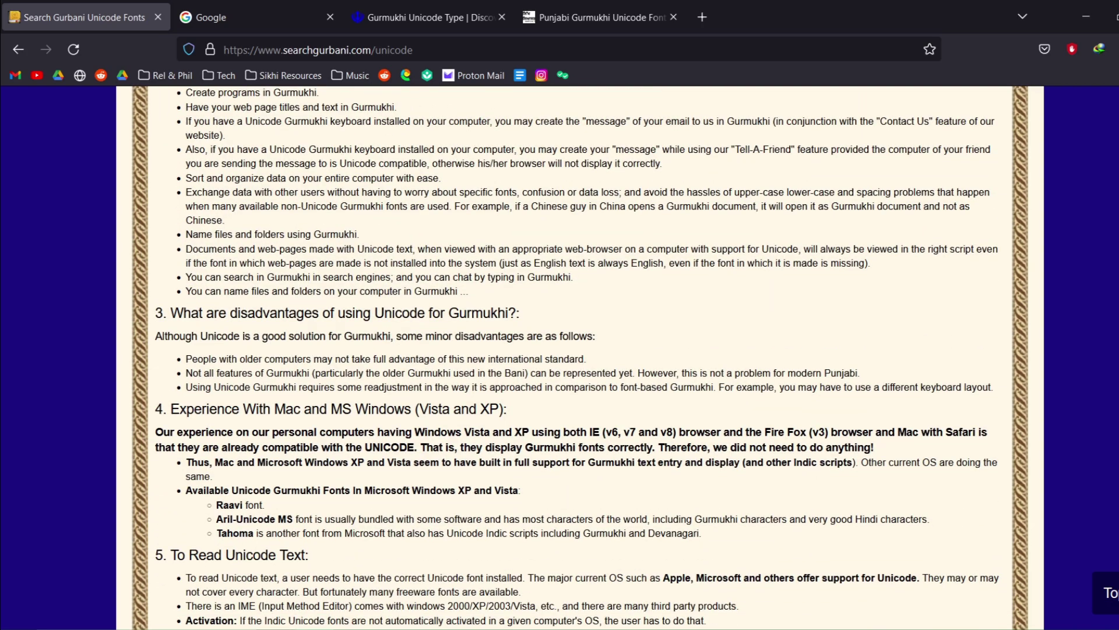
scroll(579, 358, "down", 7)
scroll(580, 358, "up", 1)
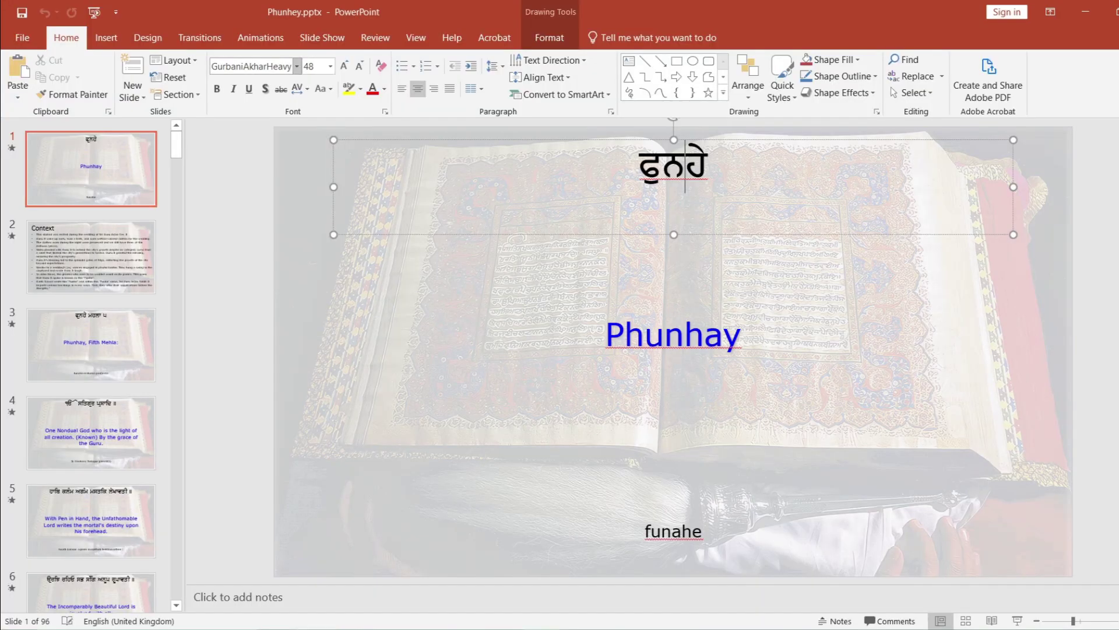
Try inserting the letters "rwinrinjroinr" into slide 1's GurbaniAkharHeavy title in PowerPoint, and undo the insertion
left_click(297, 67)
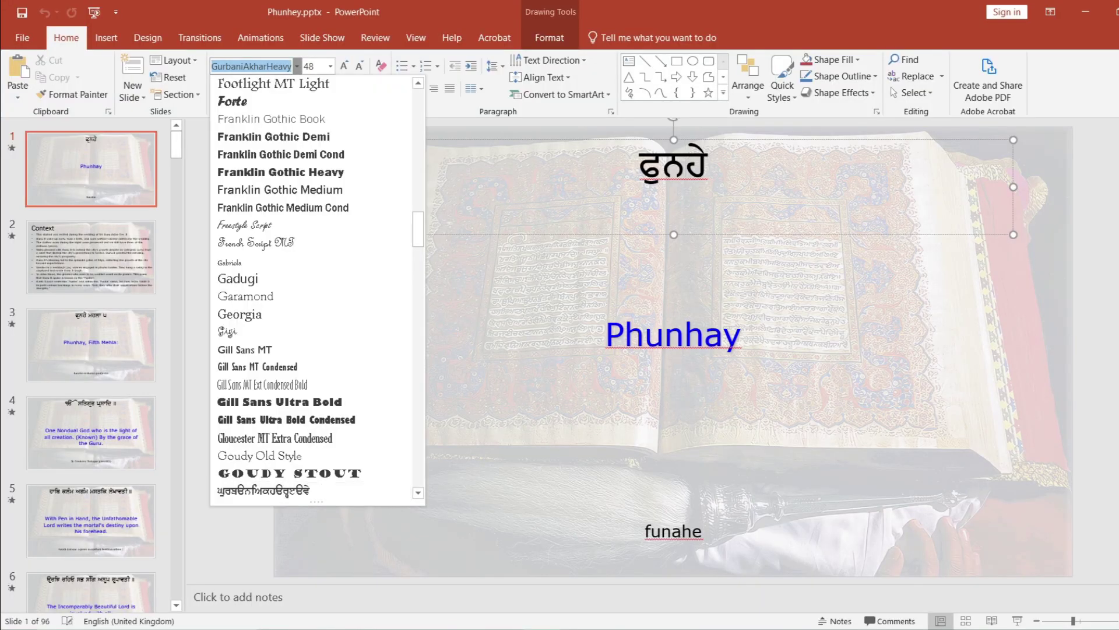
left_click(686, 175)
left_click(707, 174)
type("rwinrinjroinr")
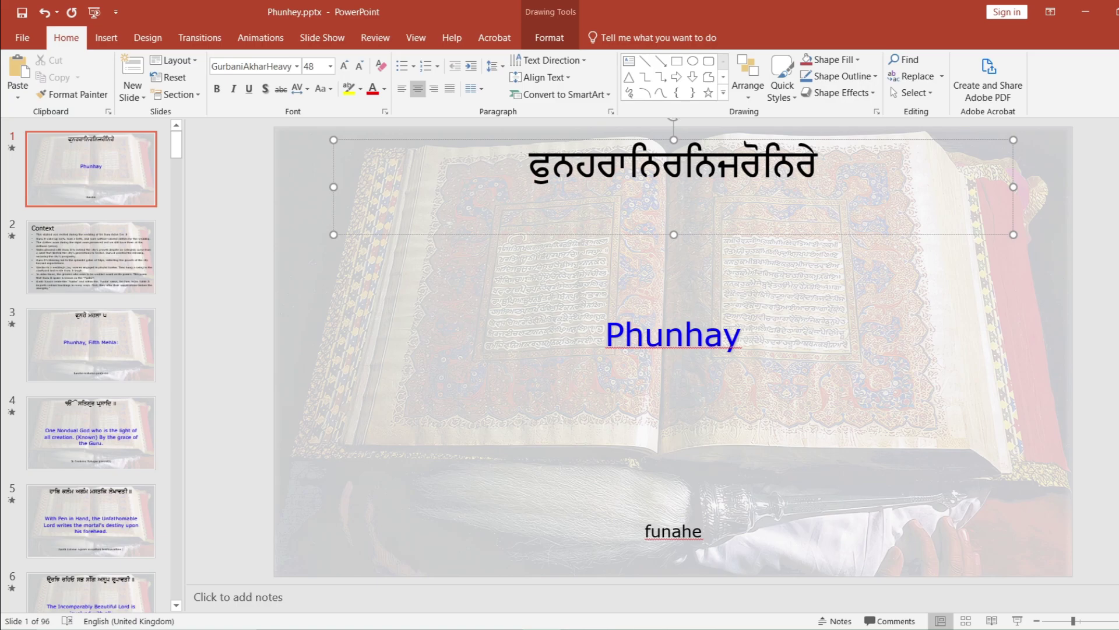
key("ctrl+z")
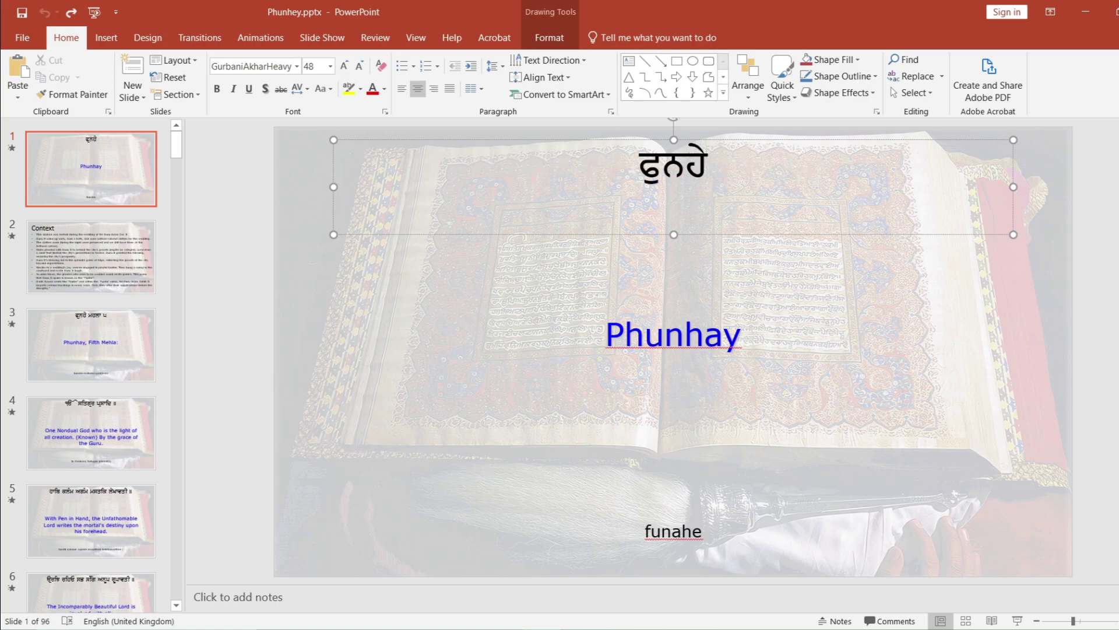
Switch to the browser and open unicode.org in a new tab beside the Search Gurbani page
key("alt+Tab")
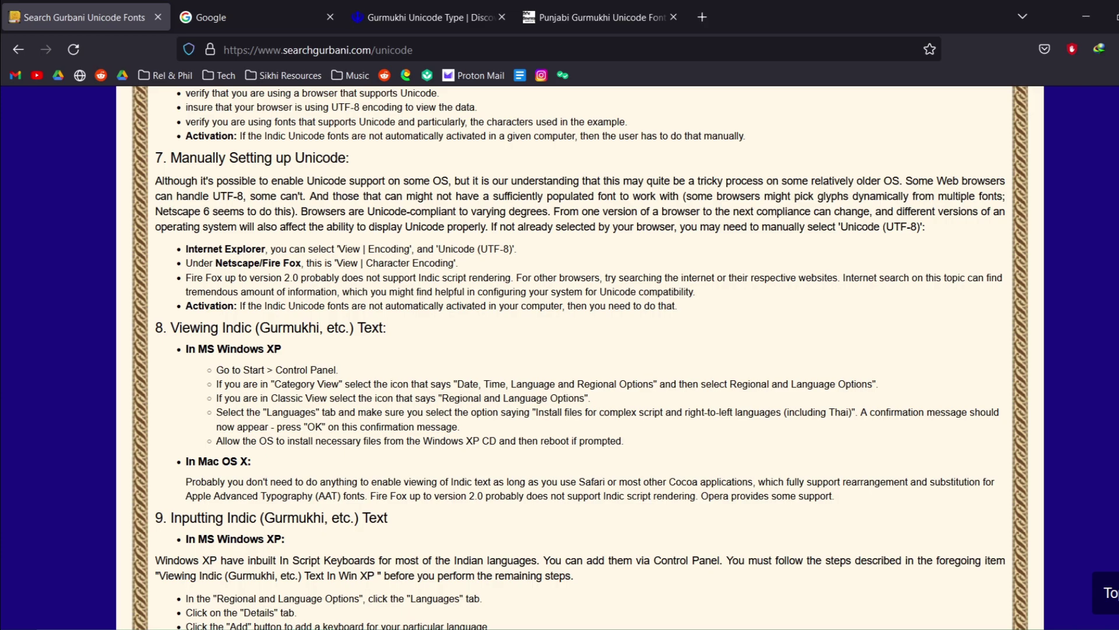
right_click(63, 11)
left_click(87, 12)
type("unic")
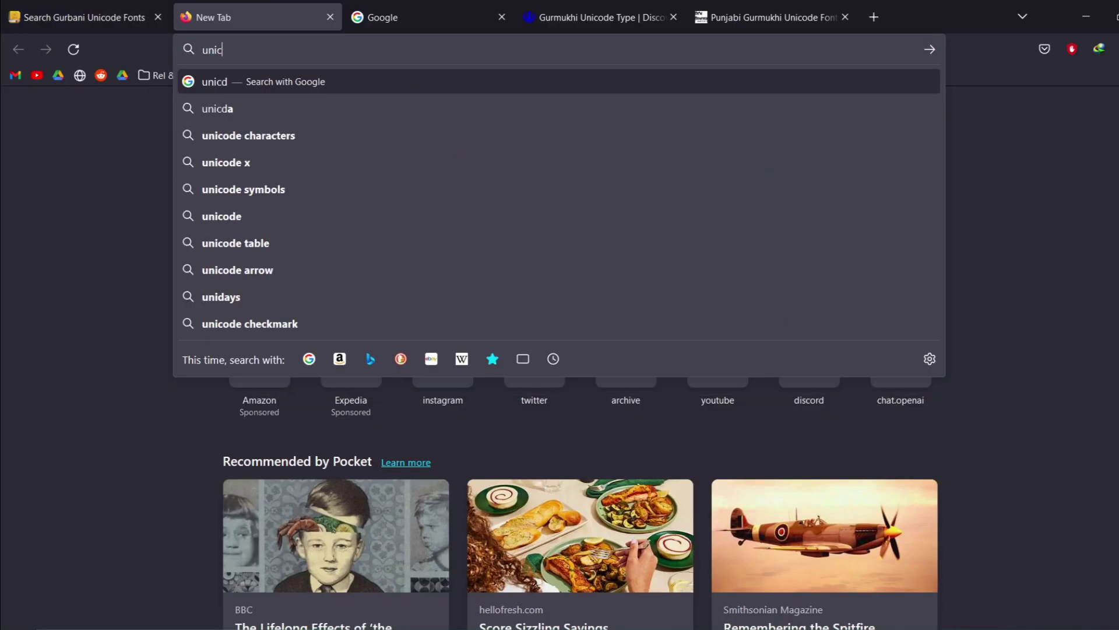
type("ode.org")
key("Return")
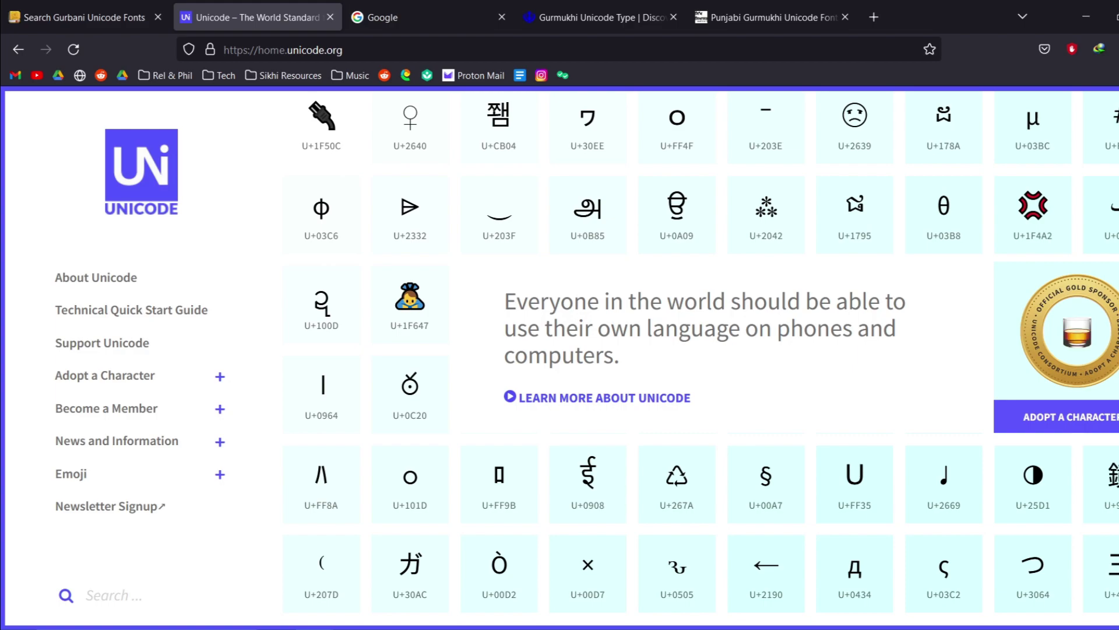
Switch to Sri Amir Bhandar Teeka Complete in Unicode.pdf in SumatraPDF and copy the heading ਫੁਨਹੇ ਮਹਲਾ ੫ from page 7204
key("alt+Tab")
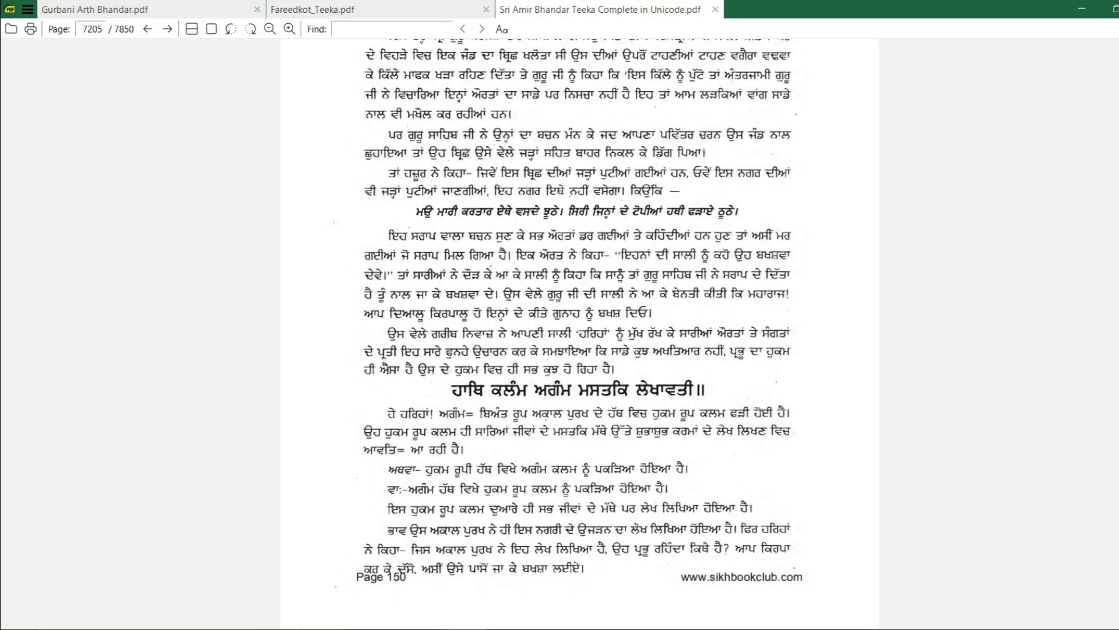
scroll(581, 327, "up", 10)
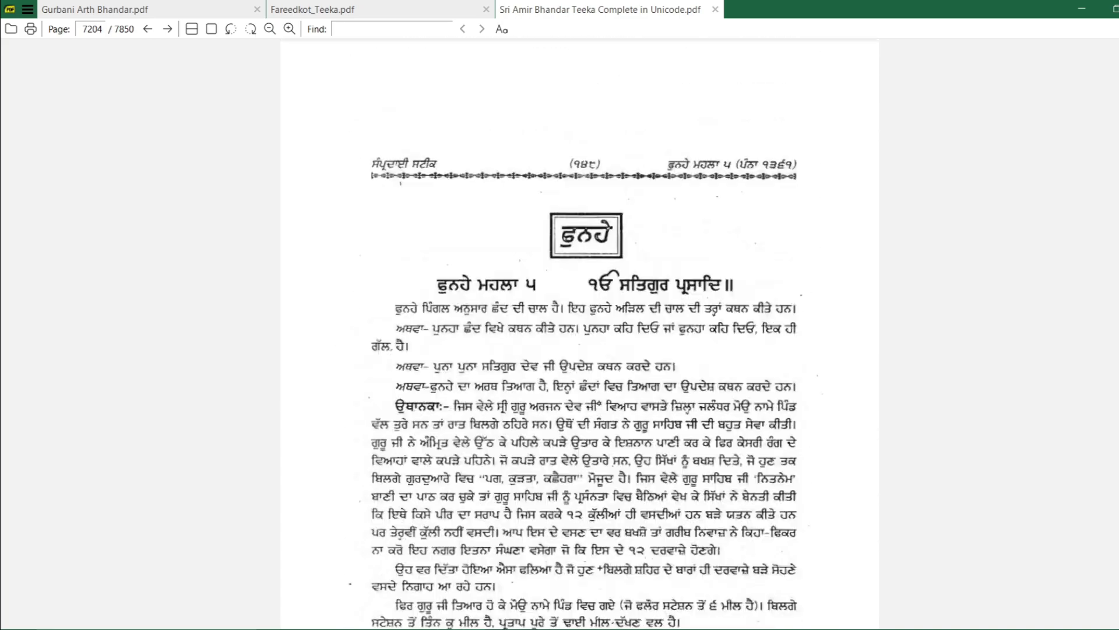
left_click_drag(435, 284, 531, 284)
right_click(510, 282)
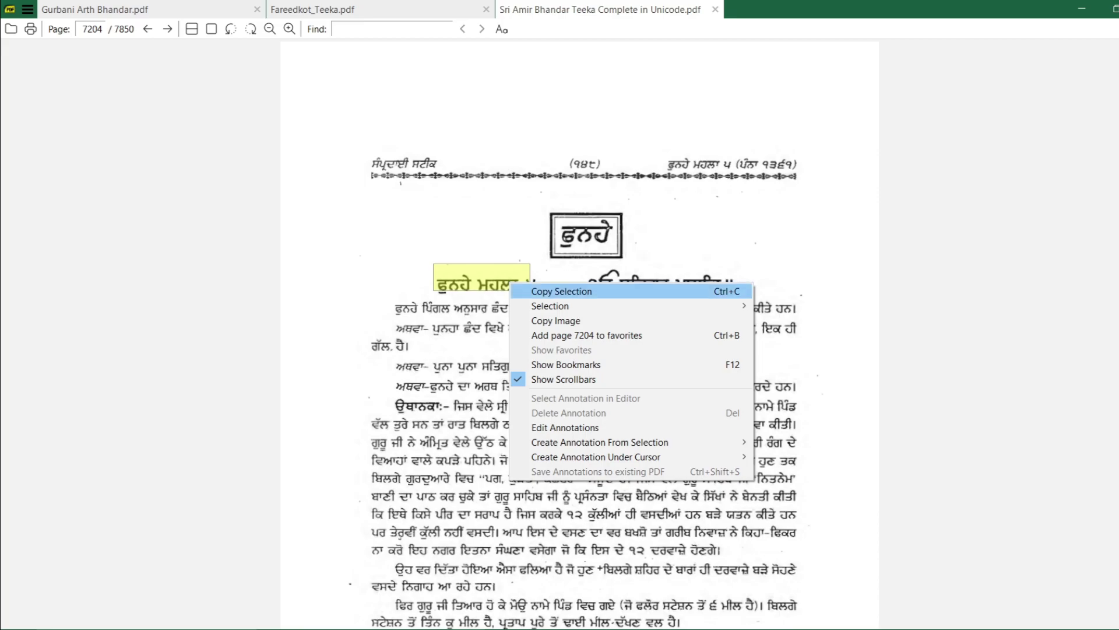
left_click(539, 292)
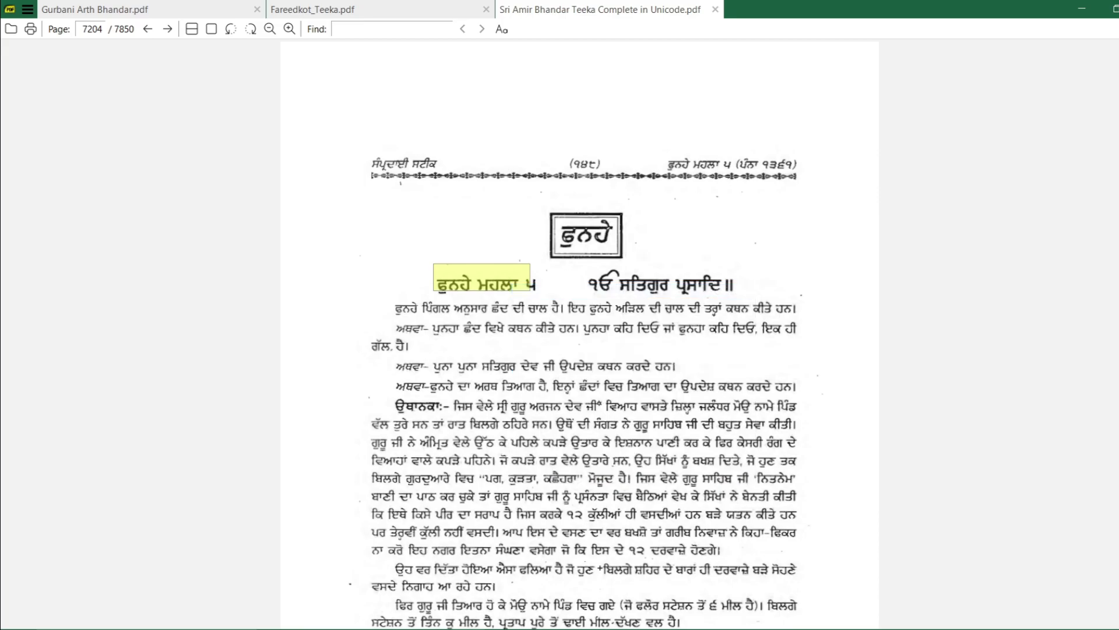
Return to the browser's Google page and paste the copied heading below Punhy in the search box
left_click(1082, 9)
left_click(429, 17)
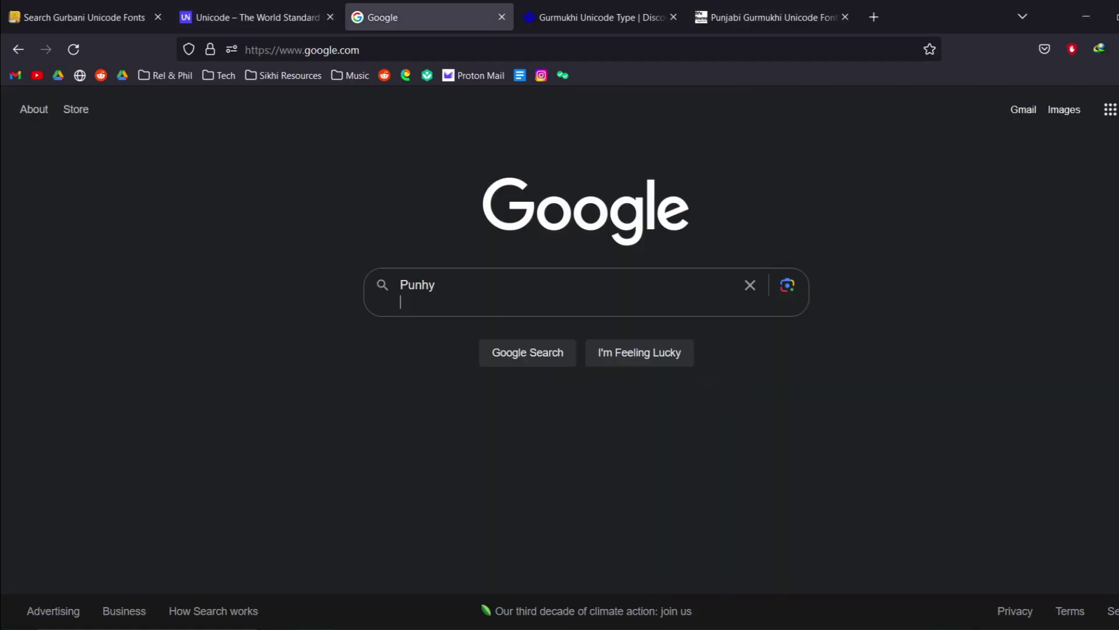
key("ctrl+v")
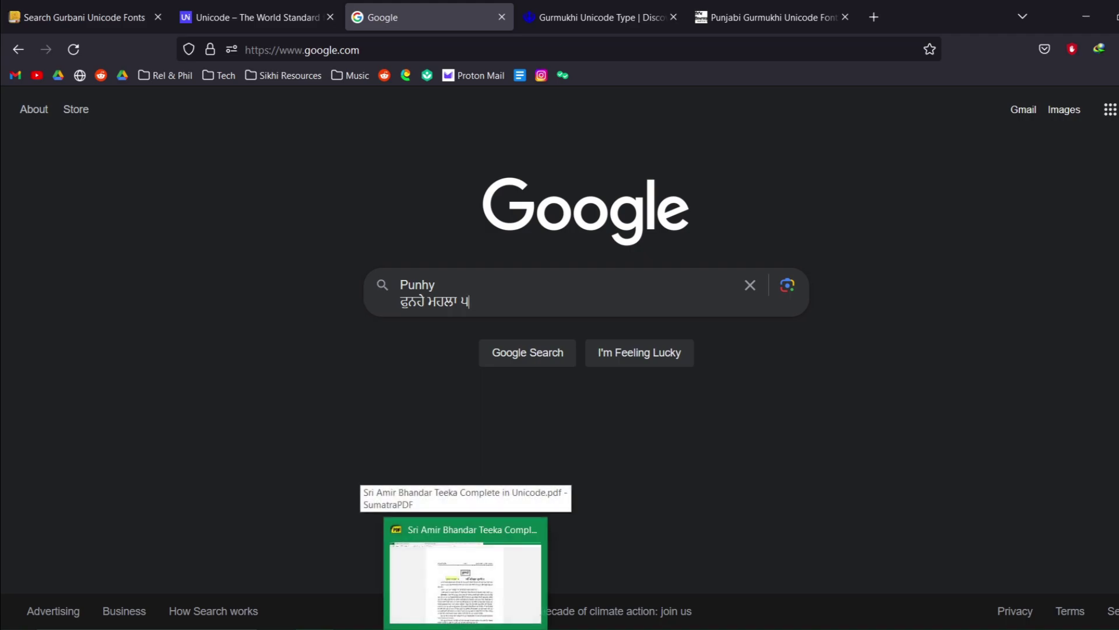
Switch to Fareedkot_Teeka.pdf in SumatraPDF and copy the multi-line Gurmukhi passage from verse ੩੯'s commentary on page 4067
left_click(465, 569)
left_click(432, 10)
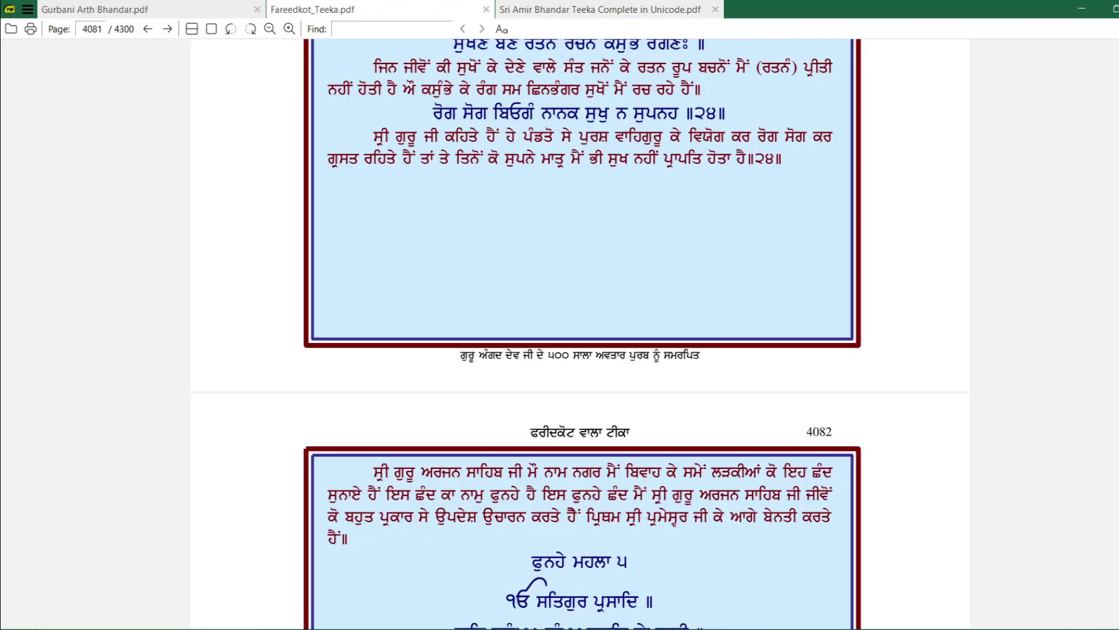
scroll(580, 332, "up", 20)
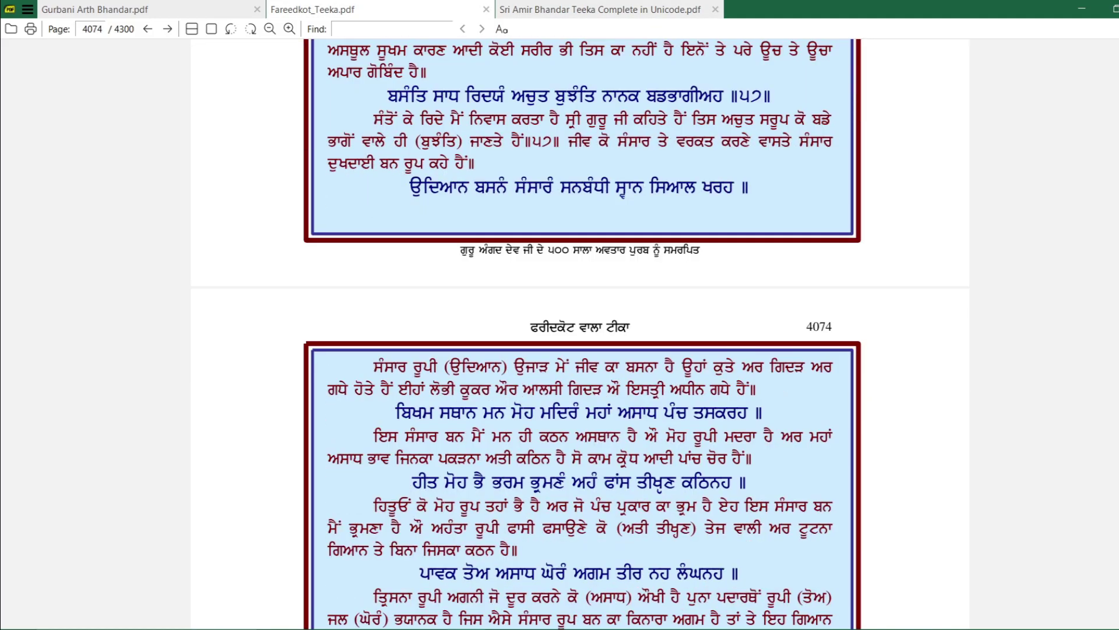
scroll(580, 332, "up", 15)
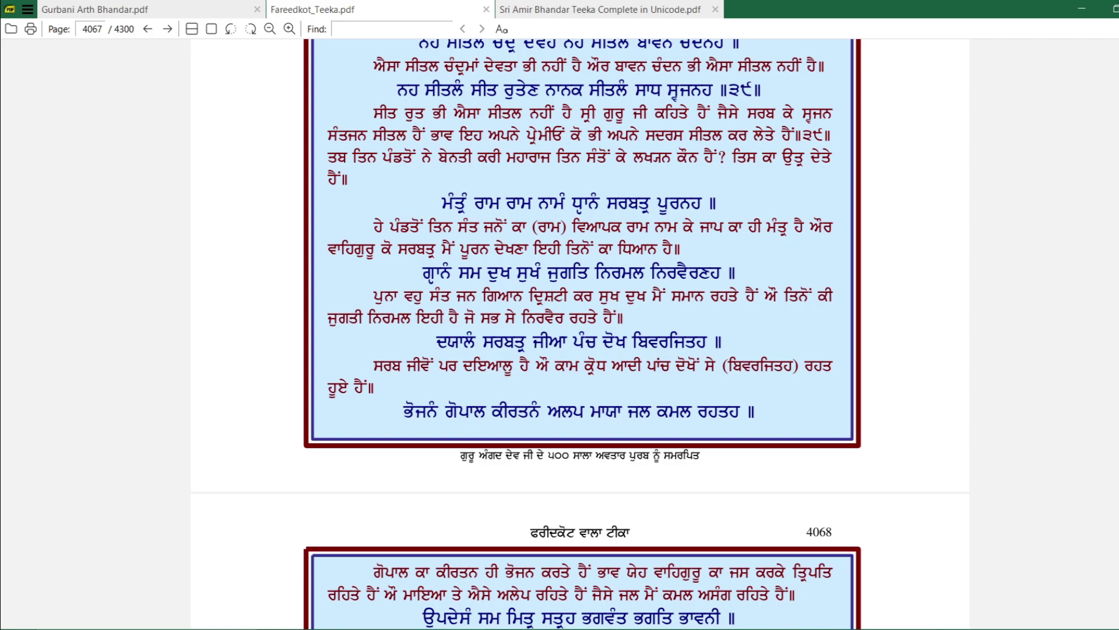
left_click_drag(441, 114, 675, 344)
right_click(586, 234)
left_click(629, 239)
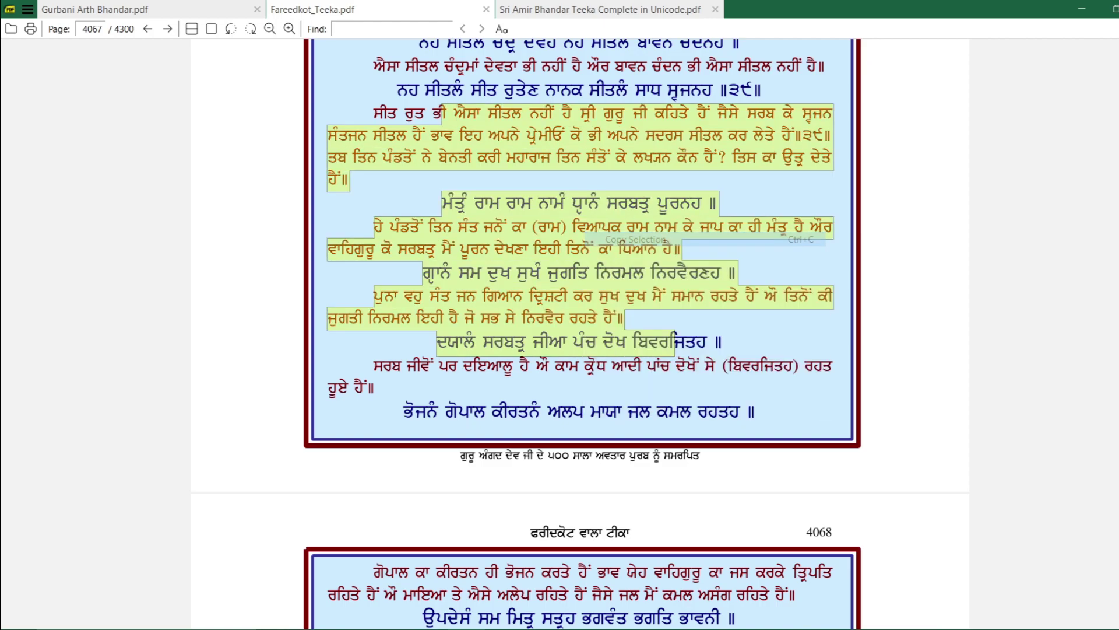
Replace the Google search text with the copied passage, and return to Fareedkot_Teeka.pdf to clear the text selection
key("alt+Tab")
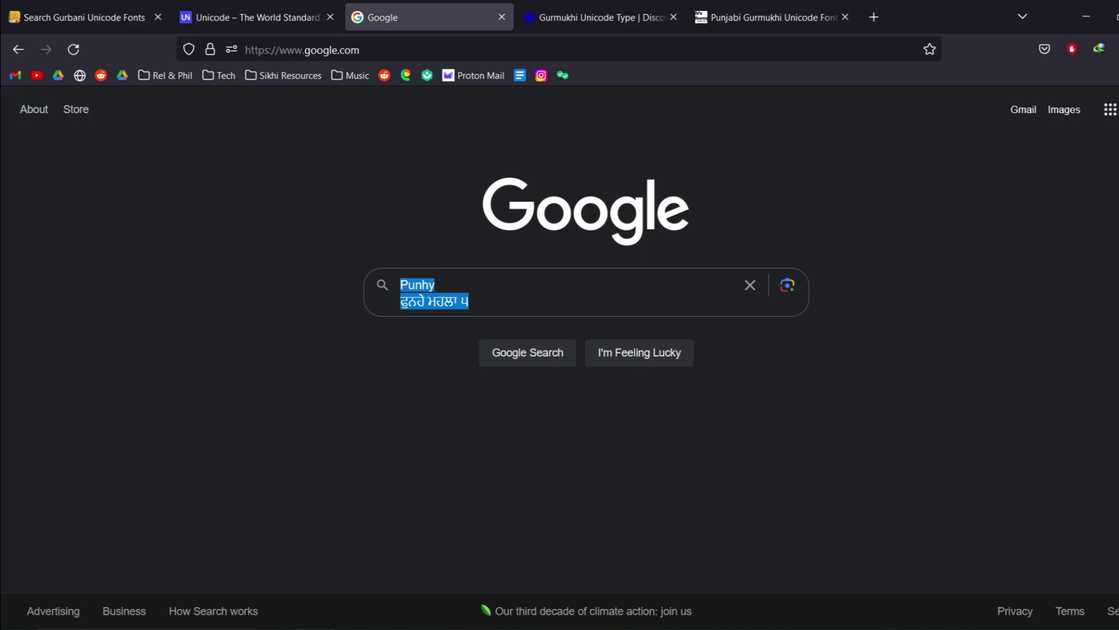
key("ctrl+v")
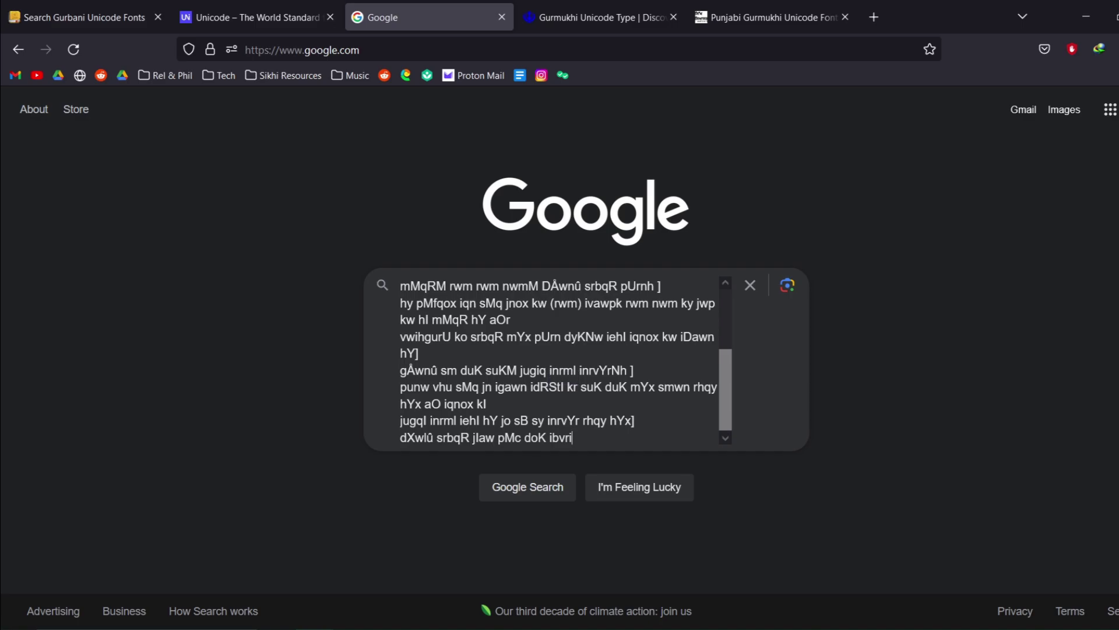
left_click(653, 533)
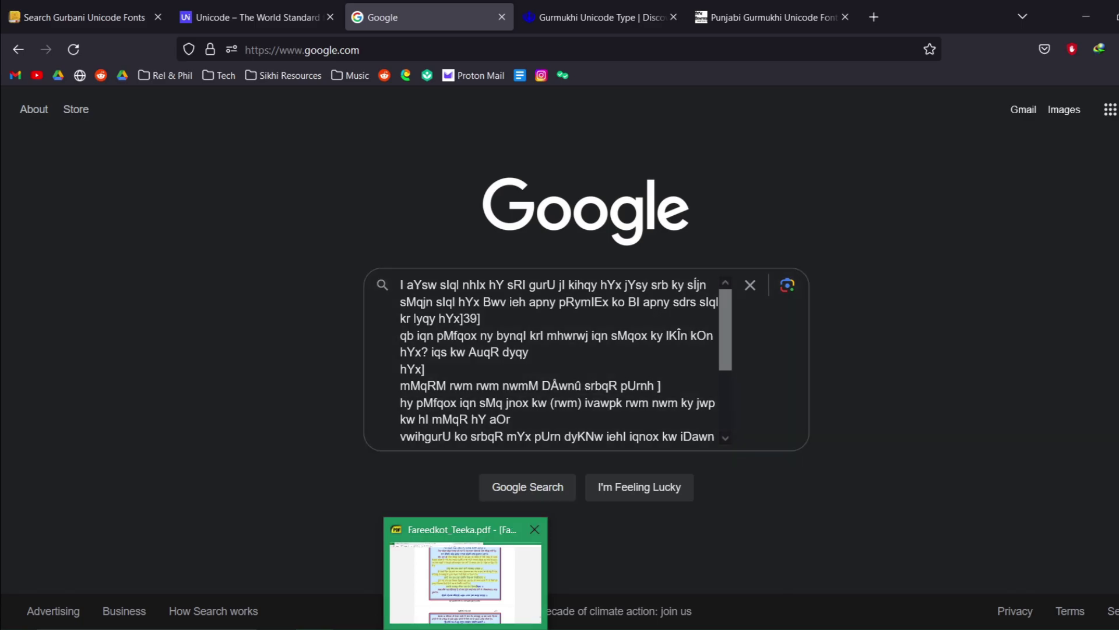
left_click(460, 574)
key("Escape")
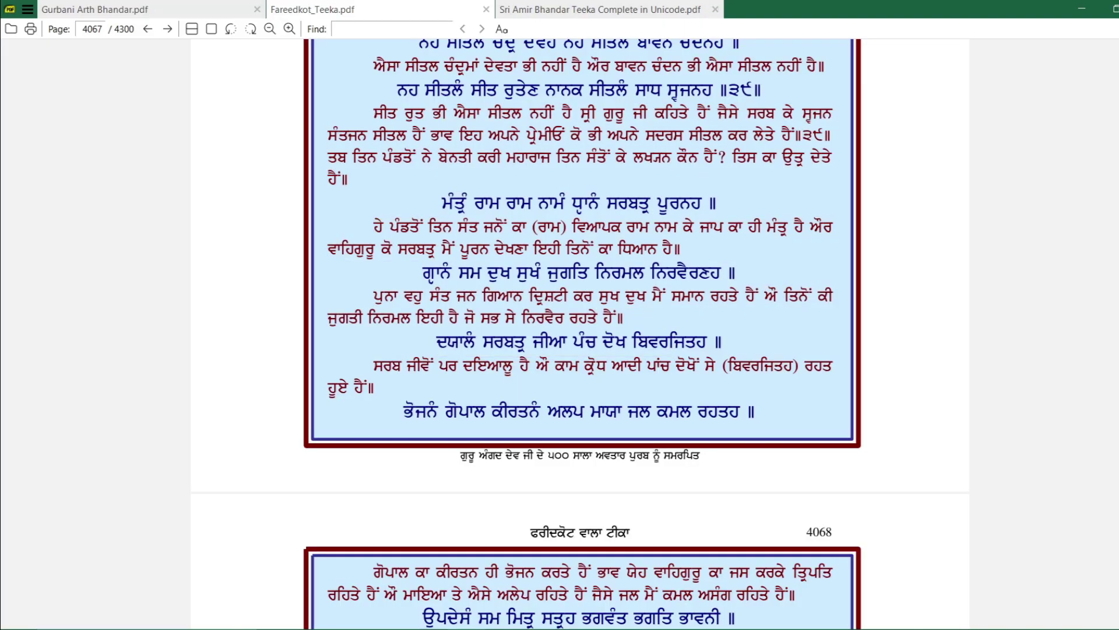
Open Snipping Tool, capture the page 4067 text from the verse ੩੯ line down to the last line, and copy the snip
key("super")
type("sn")
key("Return")
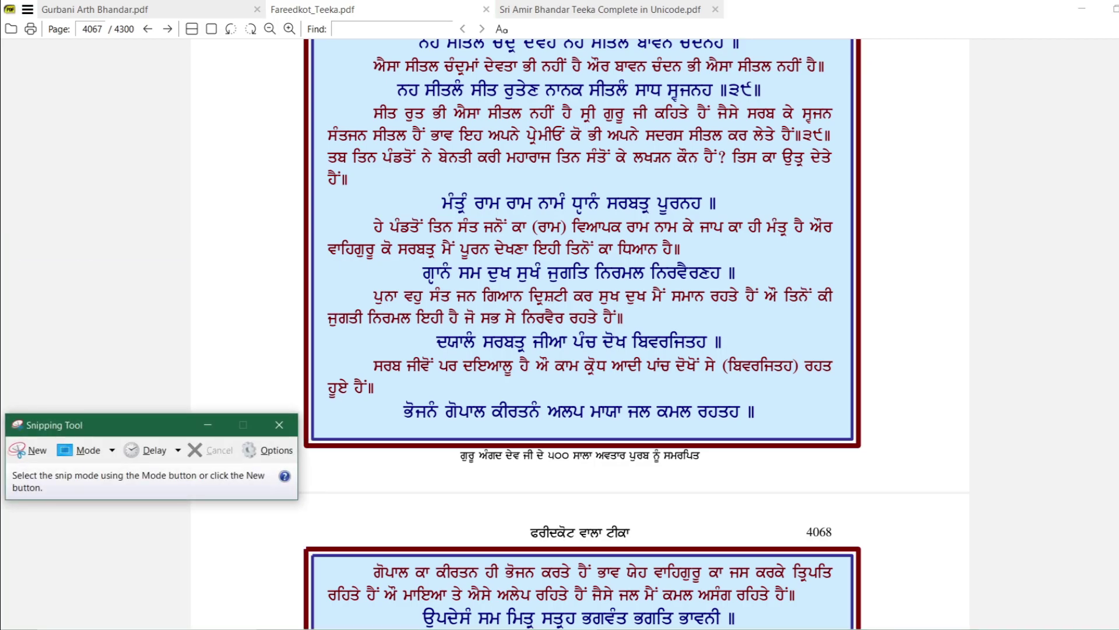
left_click(29, 450)
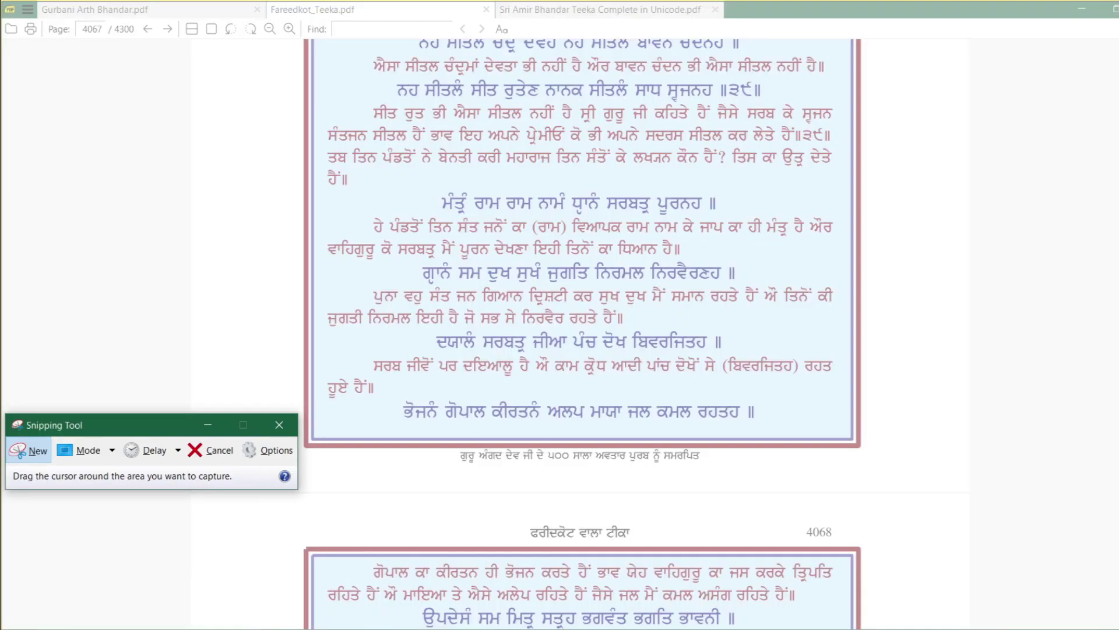
left_click_drag(311, 75, 889, 440)
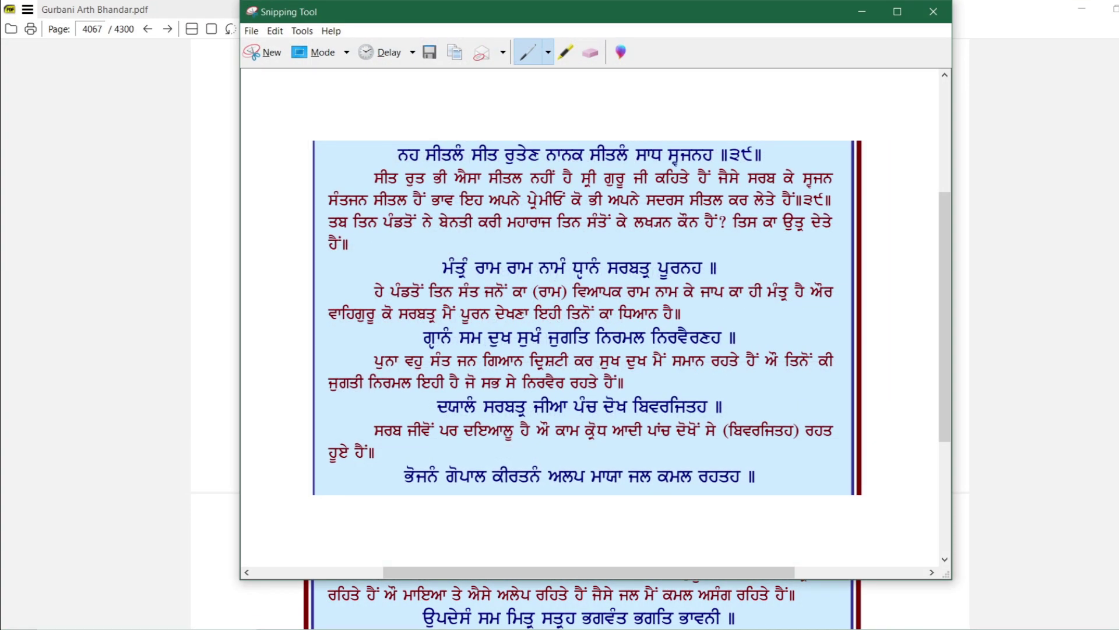
left_click(275, 31)
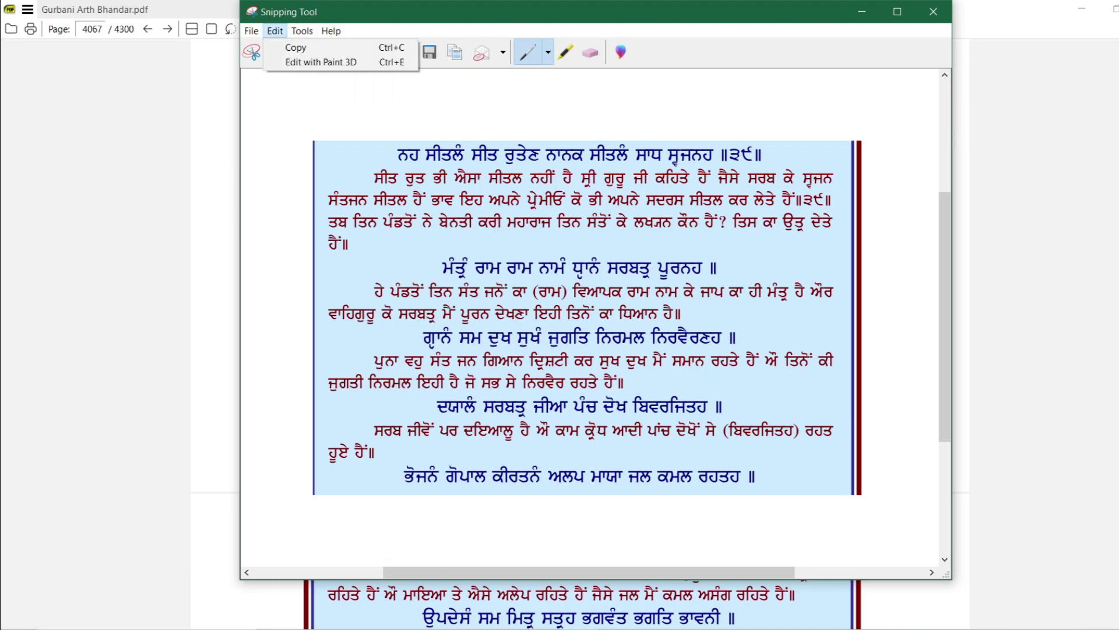
left_click(295, 47)
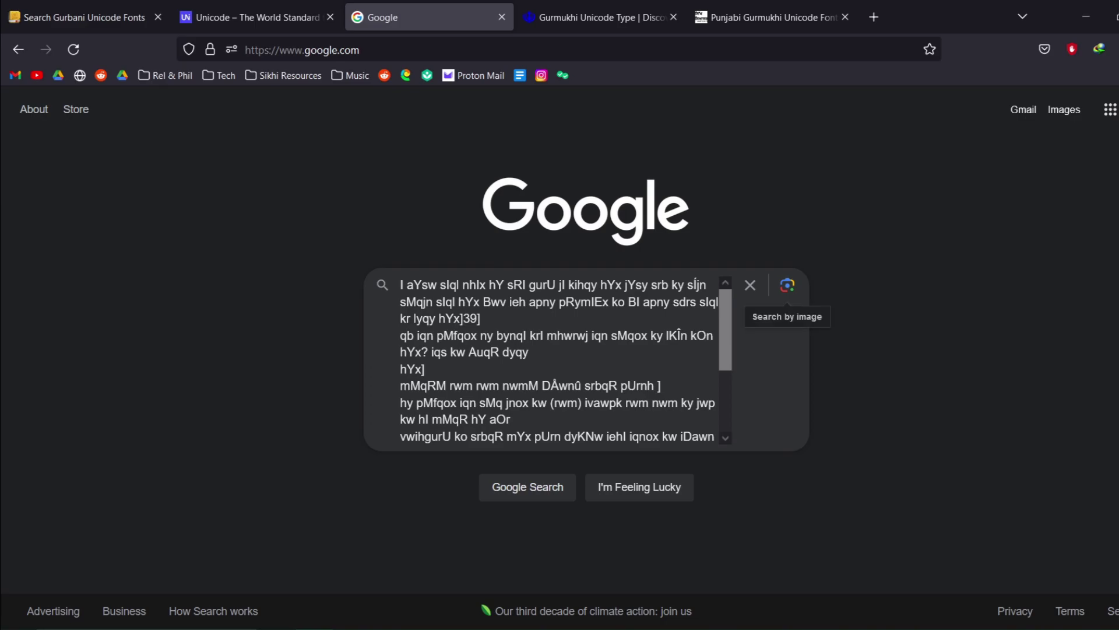
In the browser, run a Google image search on the copied snip, select all its recognized Gurmukhi text and copy it
left_click(787, 285)
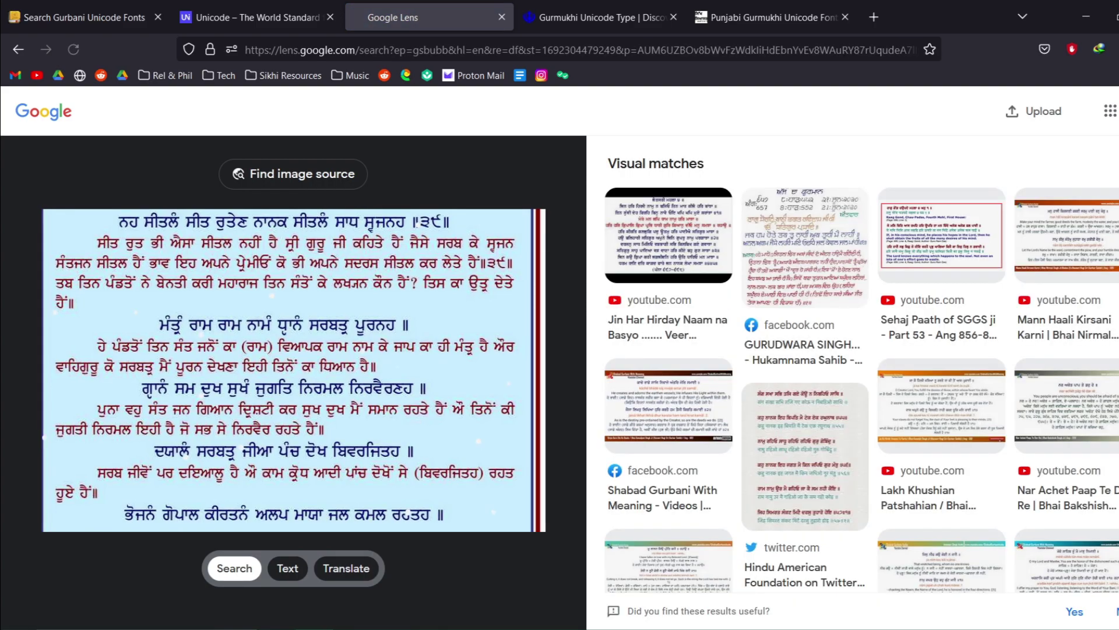
left_click(287, 568)
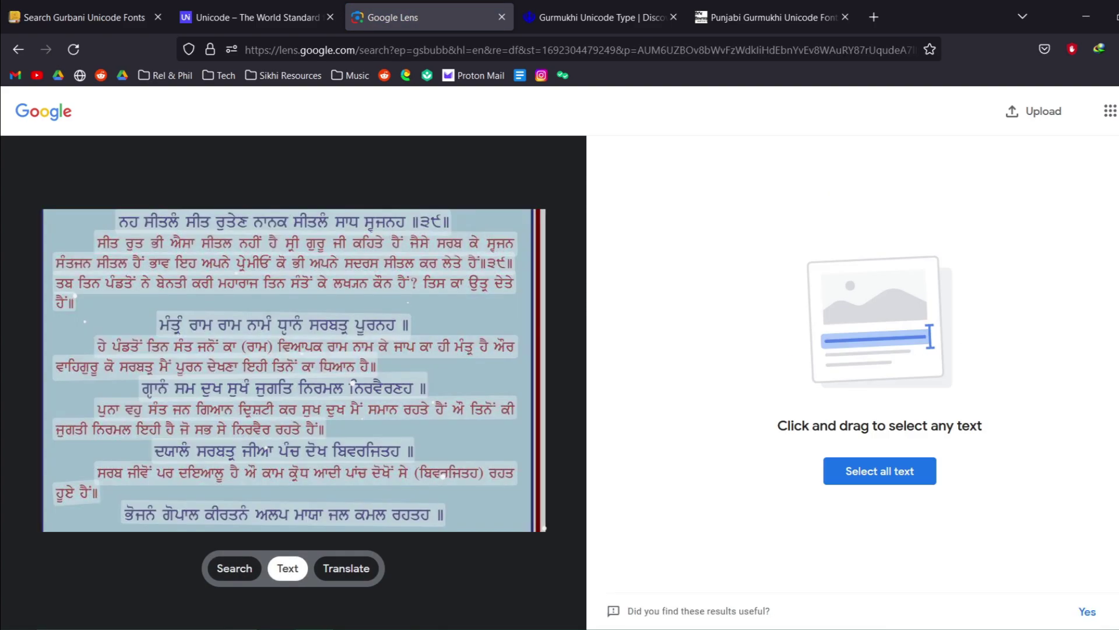
left_click_drag(119, 221, 449, 519)
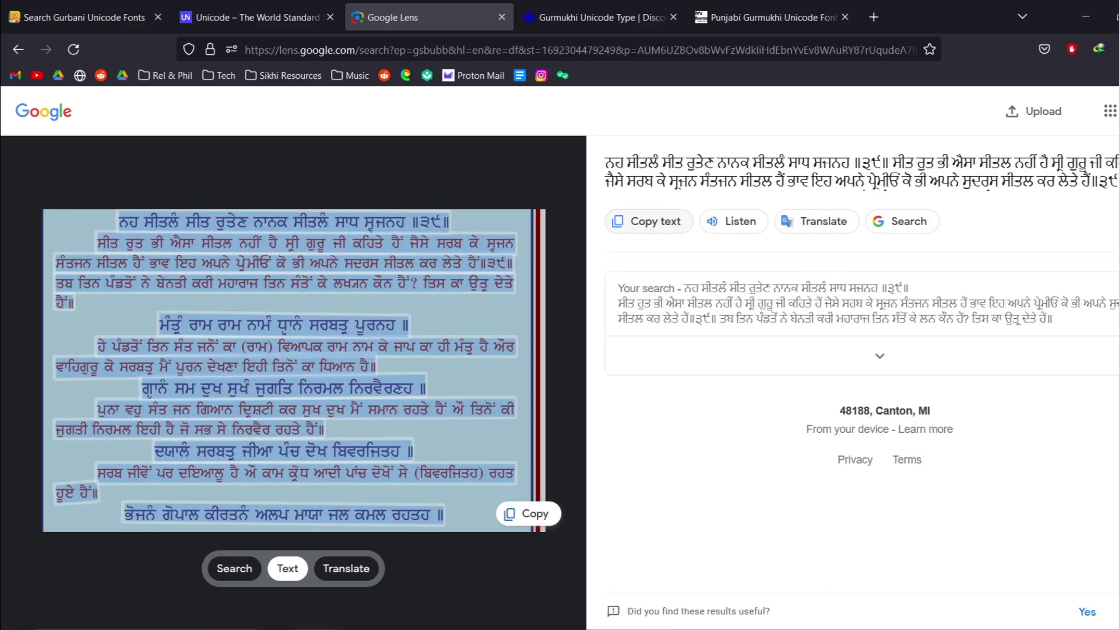
left_click(649, 221)
Paste the recognized text into the address bar of a new tab, and return to Google Lens to clear the text selection
right_click(414, 16)
left_click(435, 30)
key("ctrl+v")
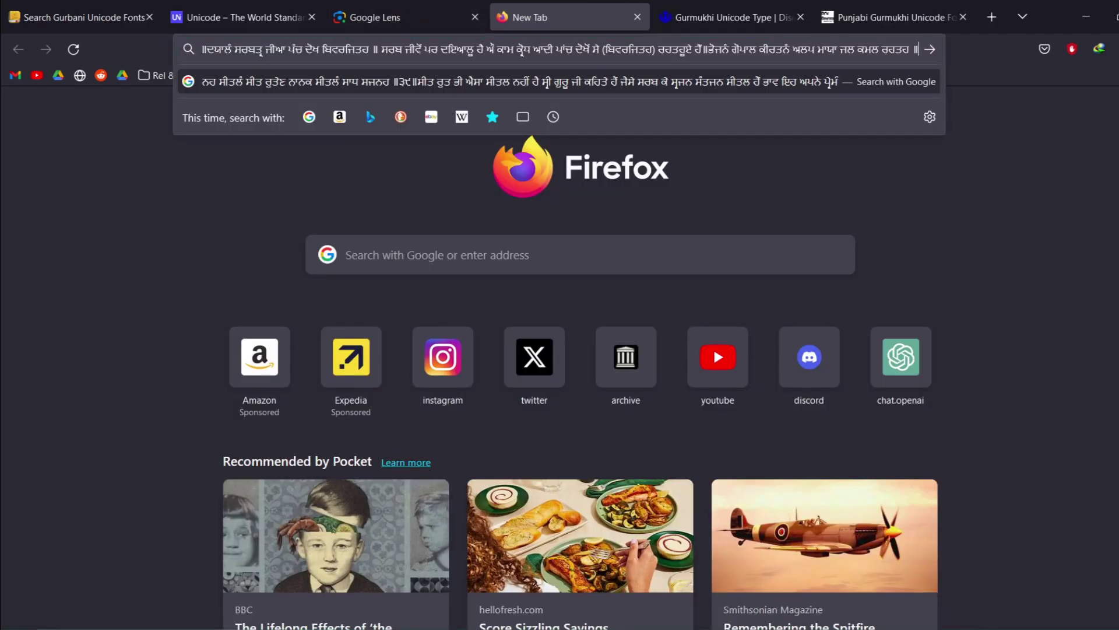
left_click(407, 18)
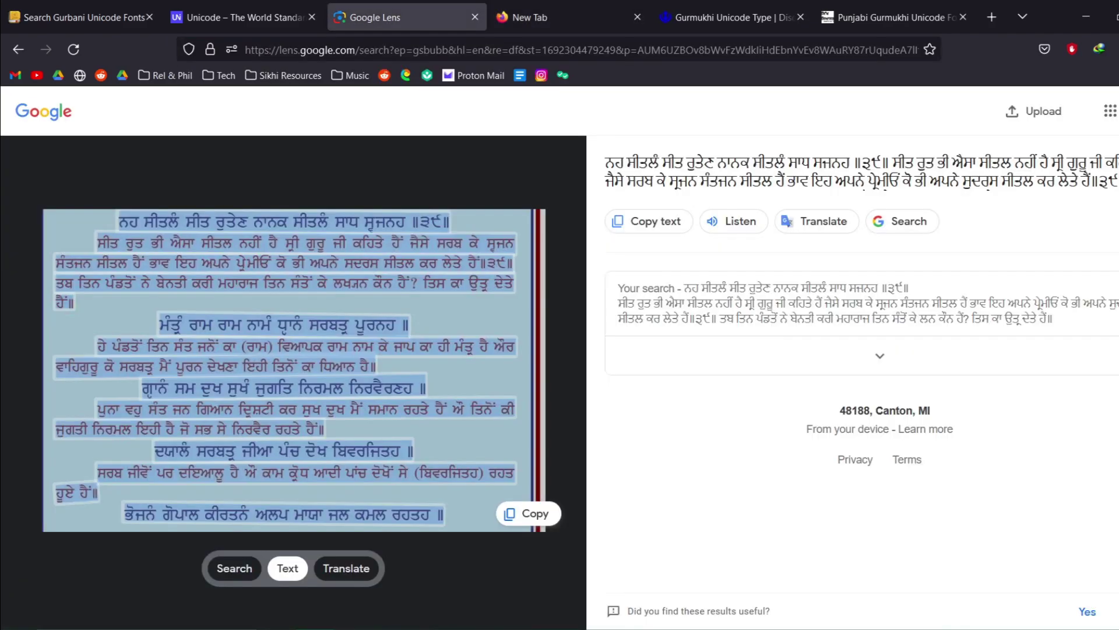
left_click(291, 304)
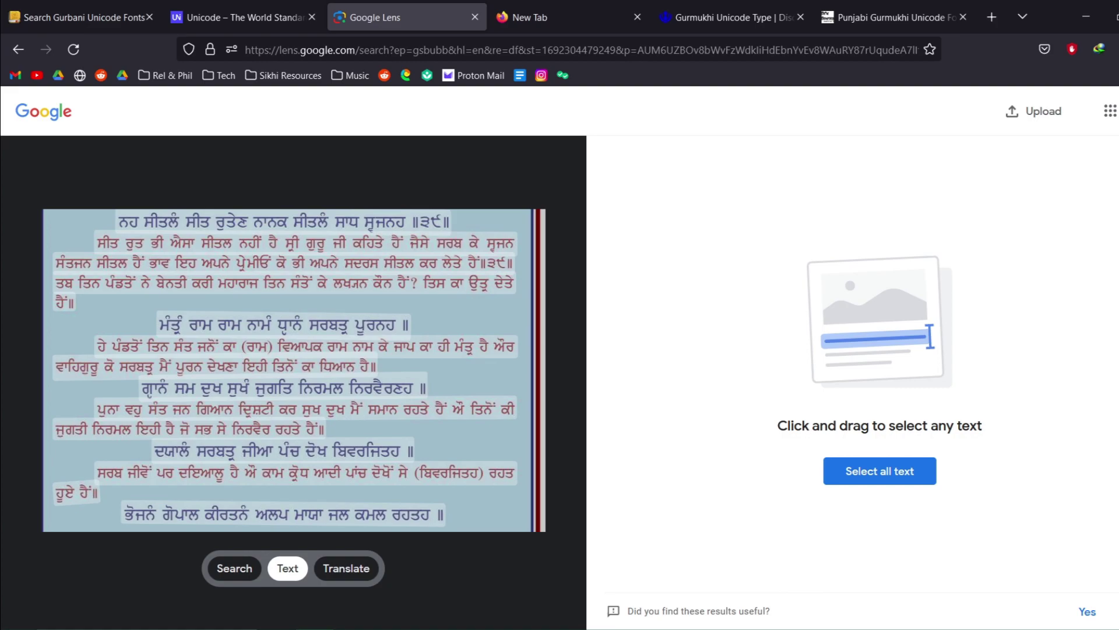
Replace the pasted text with a web search for OCR, and return to Google Lens to select the words ਸੀਤਲ ਕਰ ਲੇਤੇ
left_click(551, 17)
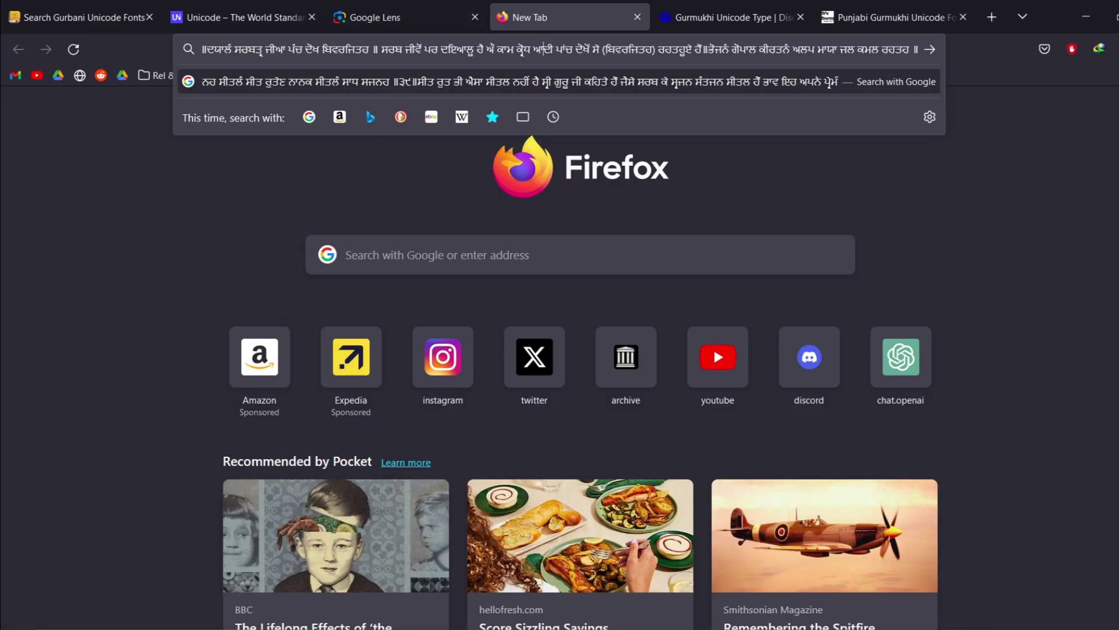
key("ctrl+a")
type("OCR")
key("Return")
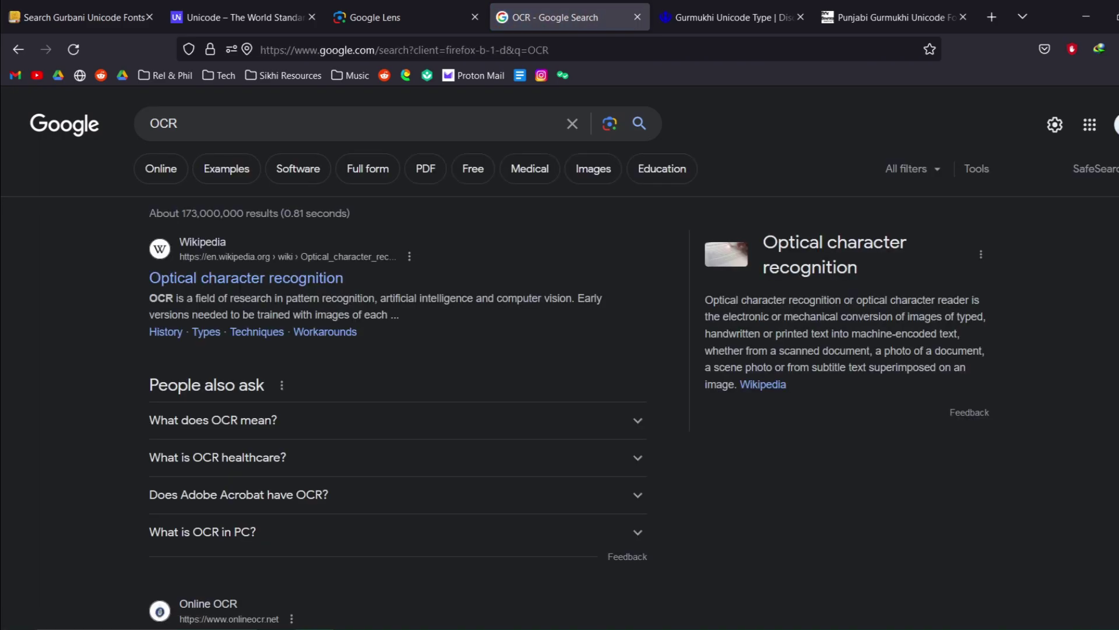
left_click(403, 17)
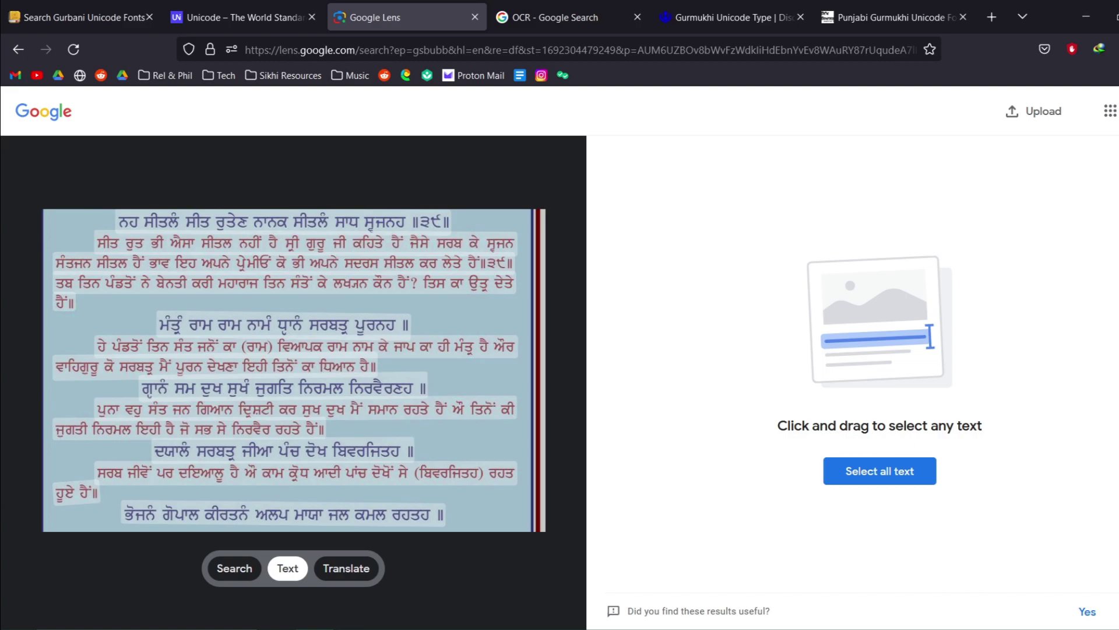
left_click_drag(386, 263, 464, 263)
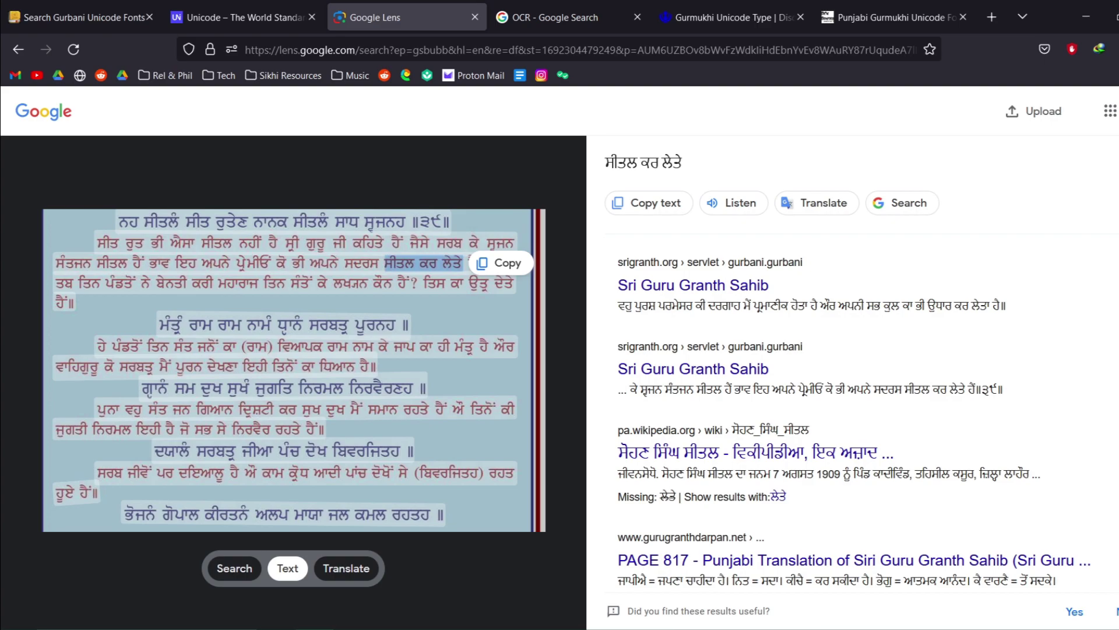
View the Sikh Siyasat Punjabi Font Converter page, and open Gurmukhi Text Helper in a new tab from the Sikhi Resources bookmarks
left_click(886, 17)
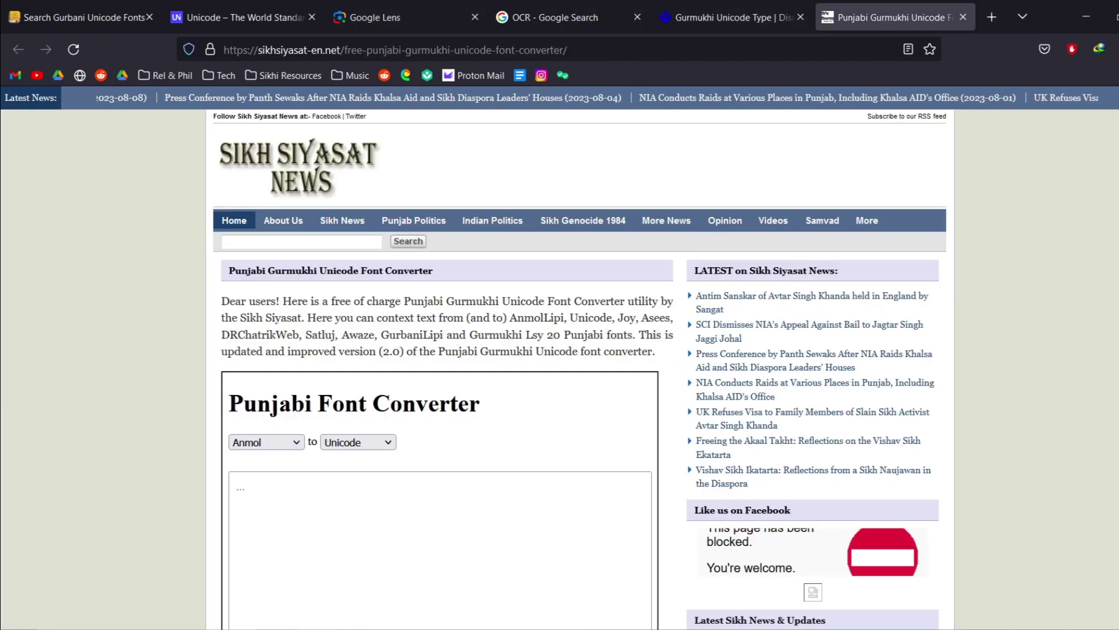
scroll(560, 361, "down", 3)
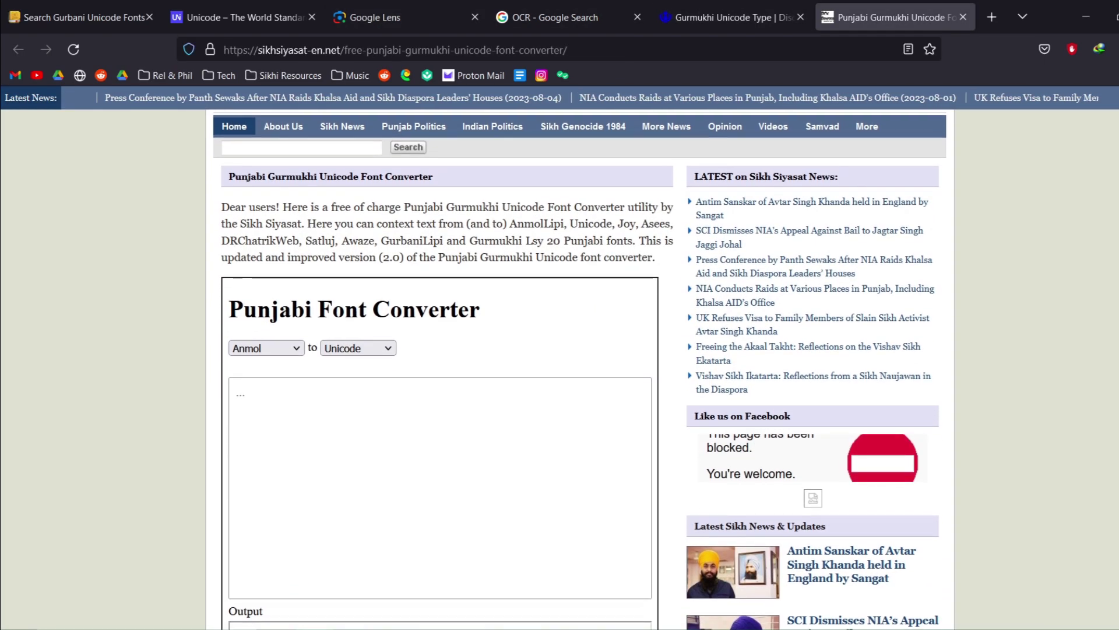
scroll(560, 362, "up", 1)
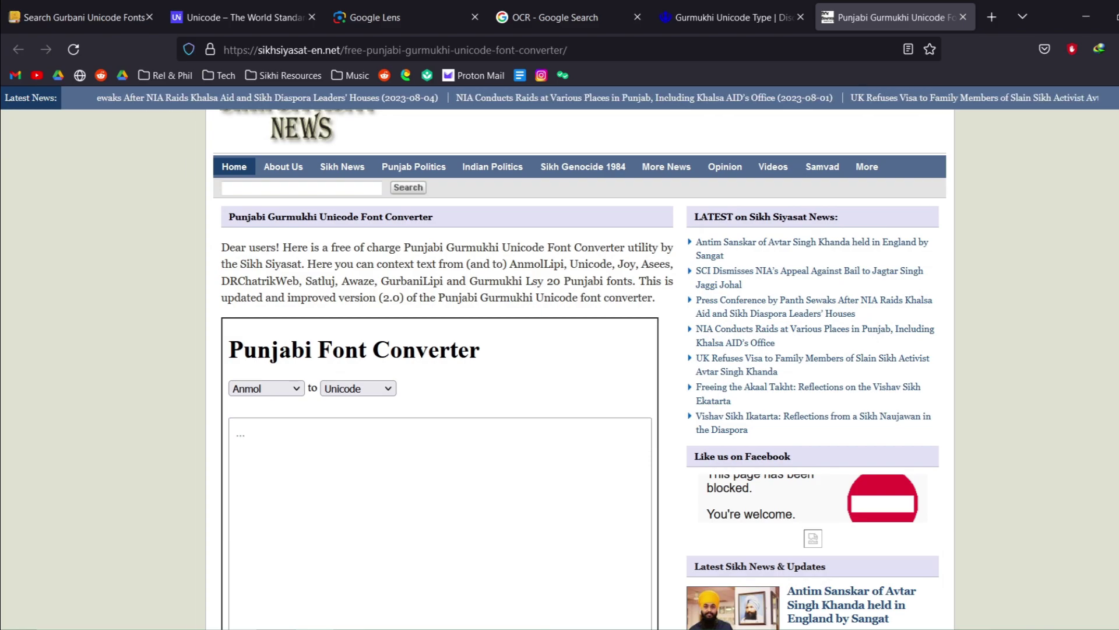
left_click(992, 17)
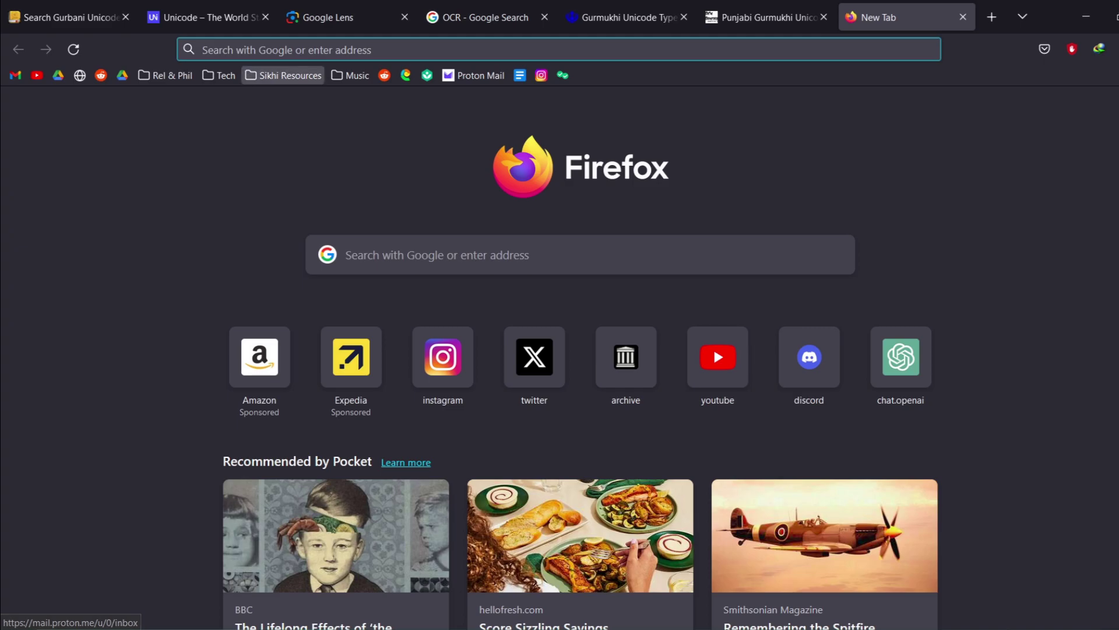
left_click(283, 75)
scroll(349, 408, "down", 3)
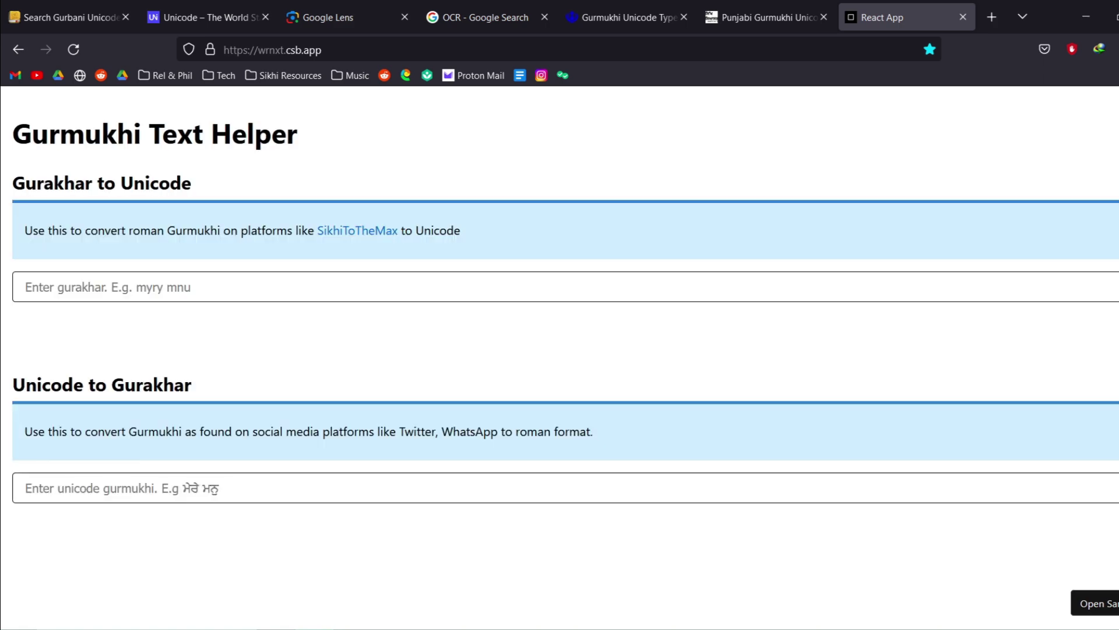
left_click(108, 287)
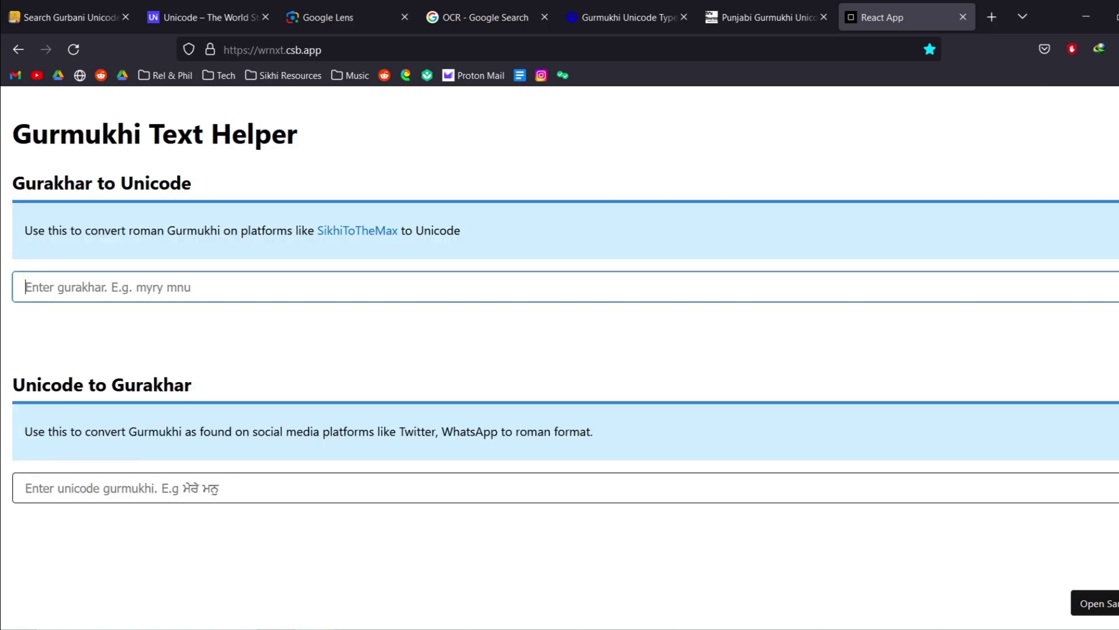
key("ctrl+v")
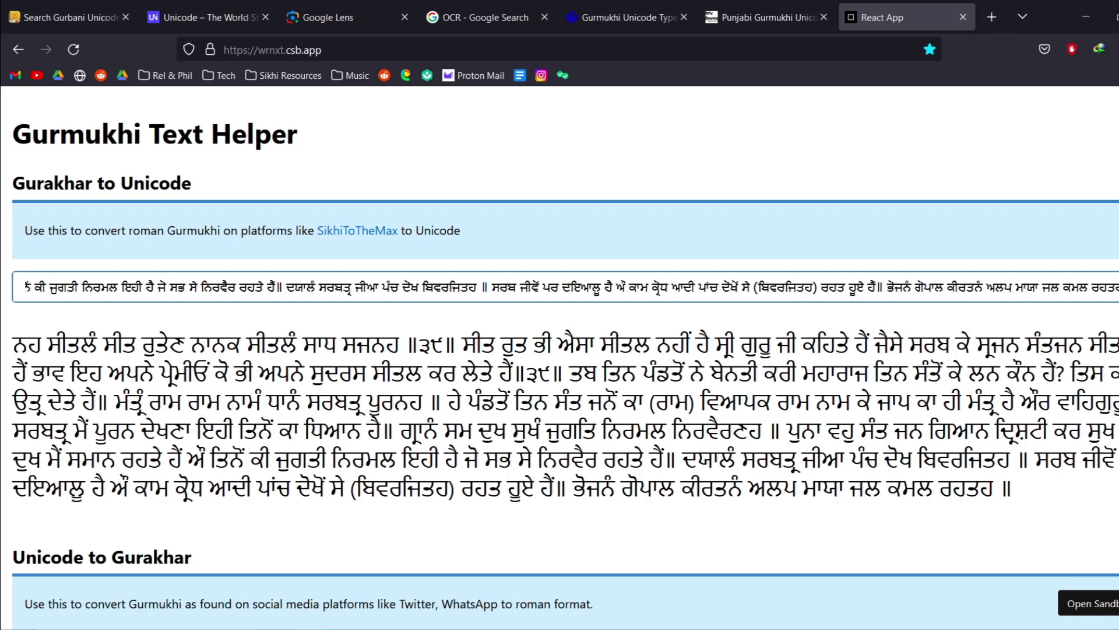
key("ctrl+a")
key("BackSpace")
Paste the non-Unicode Fareedkot passage from the clipboard history into Gurakhar to Unicode, and highlight part of the converted text
key("super+v")
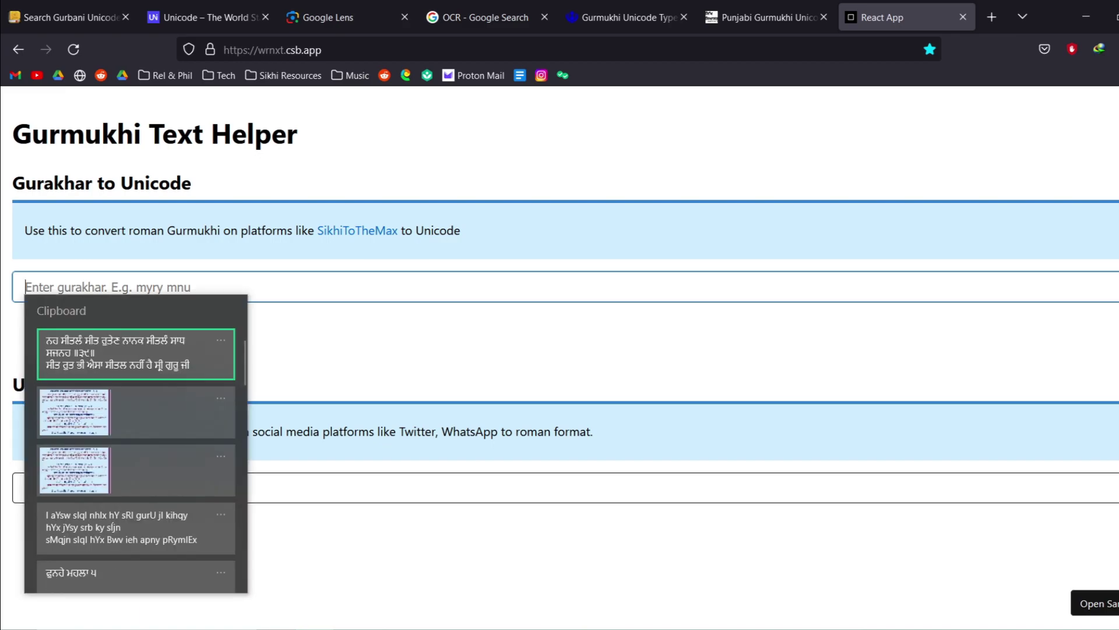
key("Down")
key("Down")
key("Down")
key("Return")
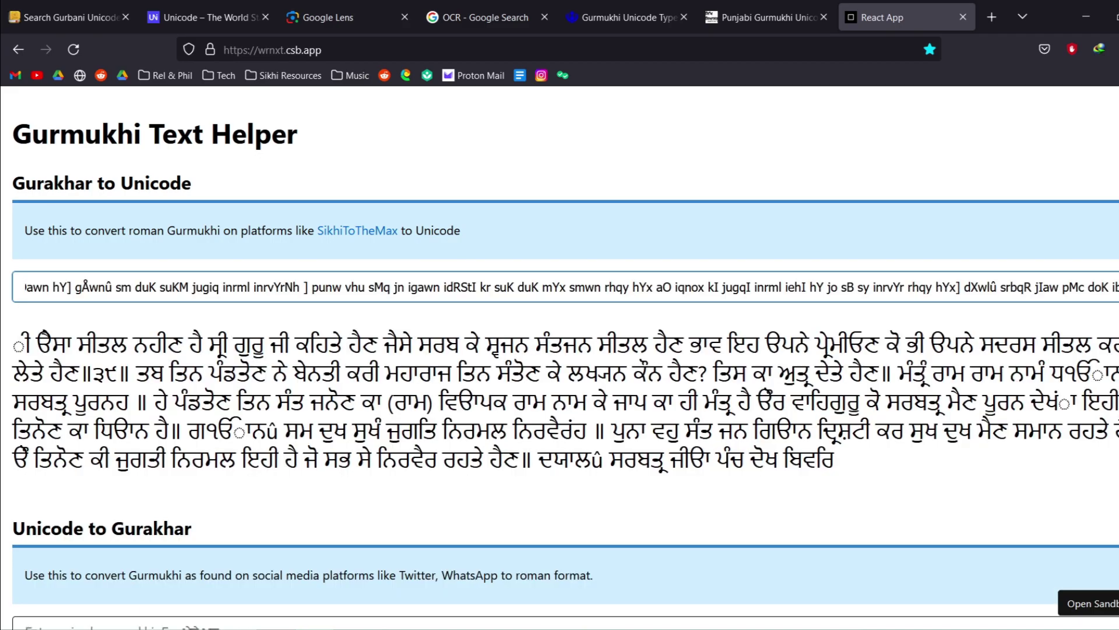
left_click_drag(217, 459, 366, 430)
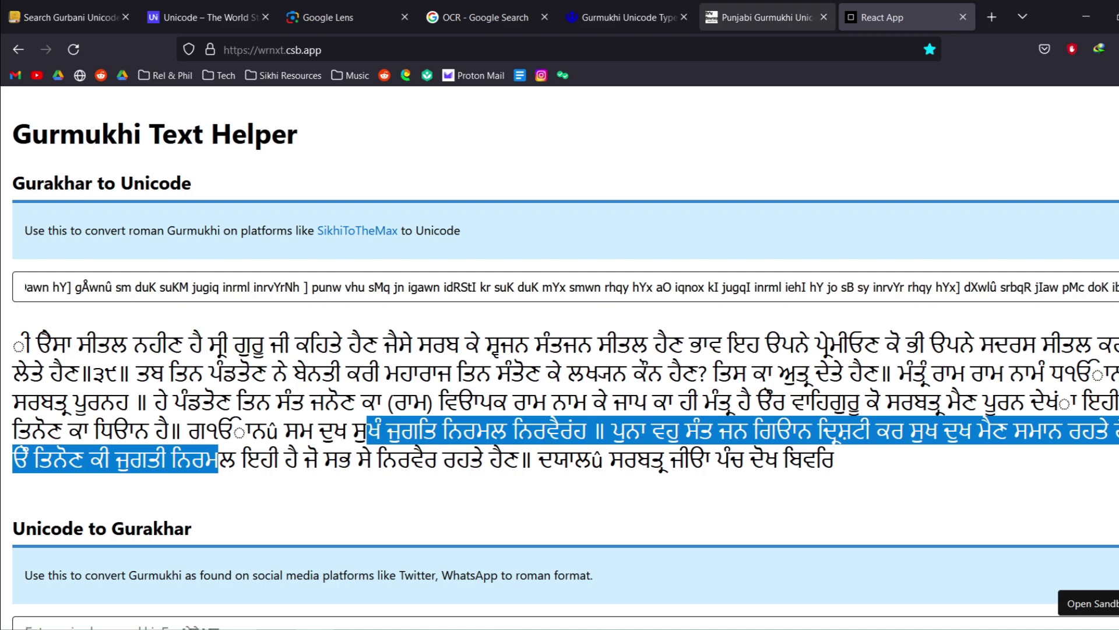
Convert the same non-Unicode passage from Anmol to Unicode in the Punjabi Font Converter and review its output
left_click(760, 17)
scroll(441, 446, "down", 2)
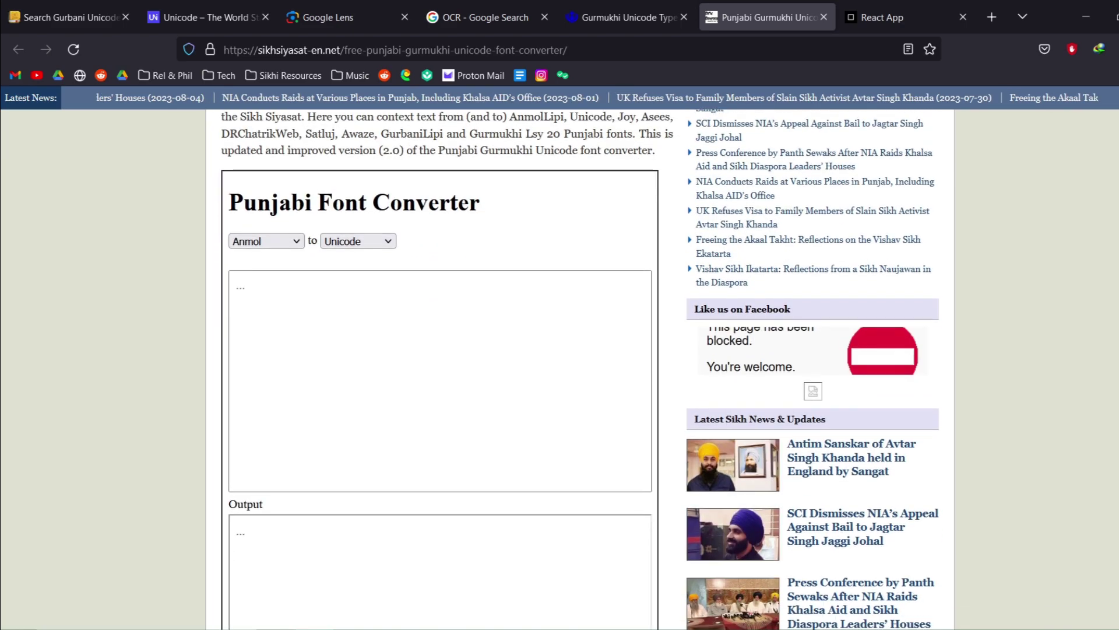
left_click(440, 446)
type("I aYsw sIql nhIx hY sRI gurU jI kihqy hYx jYsy srb ky sÍjn sMqjn sIql hYx Bwv ieh apny pRymIEx ko BI apny sdrs sIql kr lyqy hYx]39] qb iqn pMfqox ny bynqI krI mhwrwj iqn sMqox ky lKÎn kOn hYx? iqs kw AuqR dyqy hYx] mMqRM rwm rwm nwmM DÅwnû srbqR pUrnh ] hy pMfqox iqn sMq jnox kw (rwm) ivawpk rwm nwm ky jwp kw hI mMqR hY aOr vwihgurU ko srbqR mYx pUrn dyKNw iehI iqnox kw iDawn hY] gÅwnû sm duK suKM jugiq inrml inrvYrNh ] punw vhu sMq jn igawn idRStI kr suK duK mYx smwn rhqy hYx aO iqnox kI jugqI inrml iehI hY jo sB sy inrvYr rhqy hYx] dXwlû srbqR jIaw pMc doK ibvri")
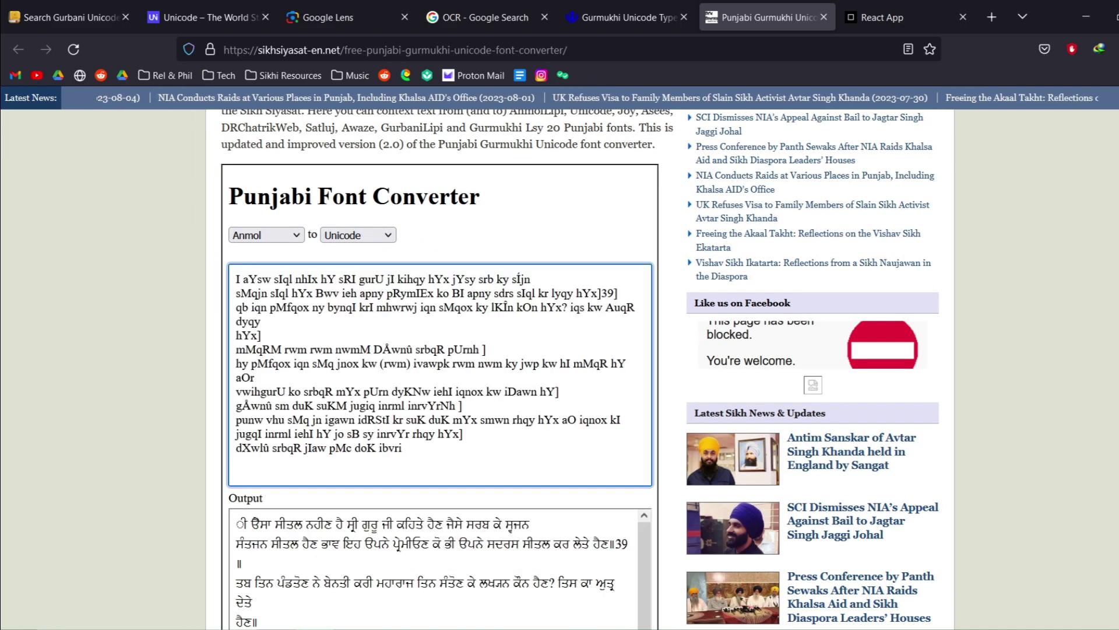
scroll(443, 373, "down", 3)
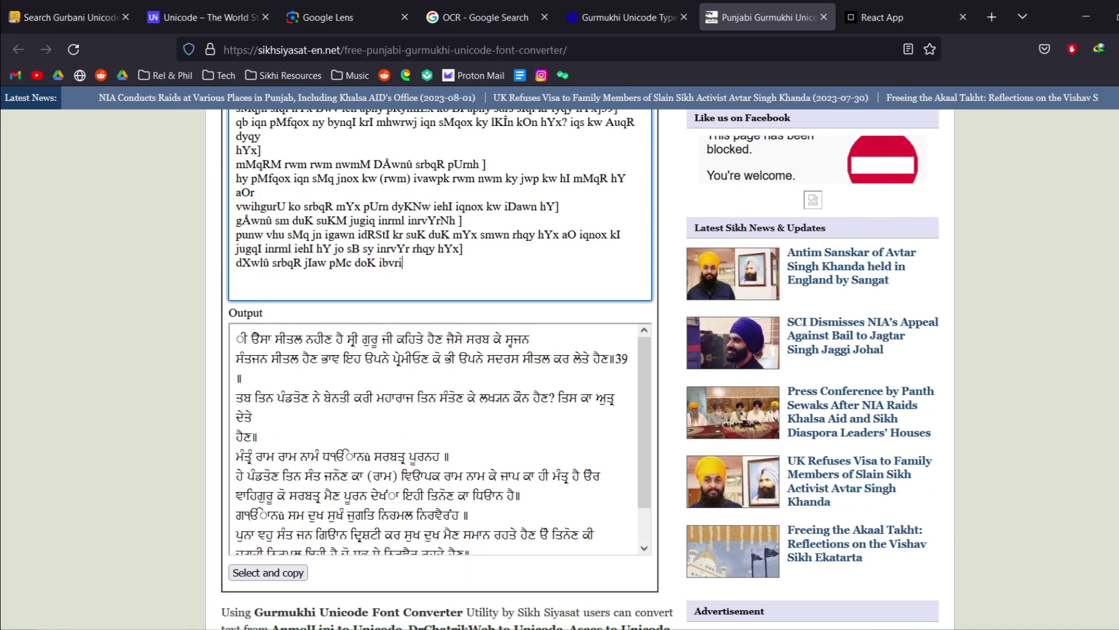
scroll(443, 373, "up", 5)
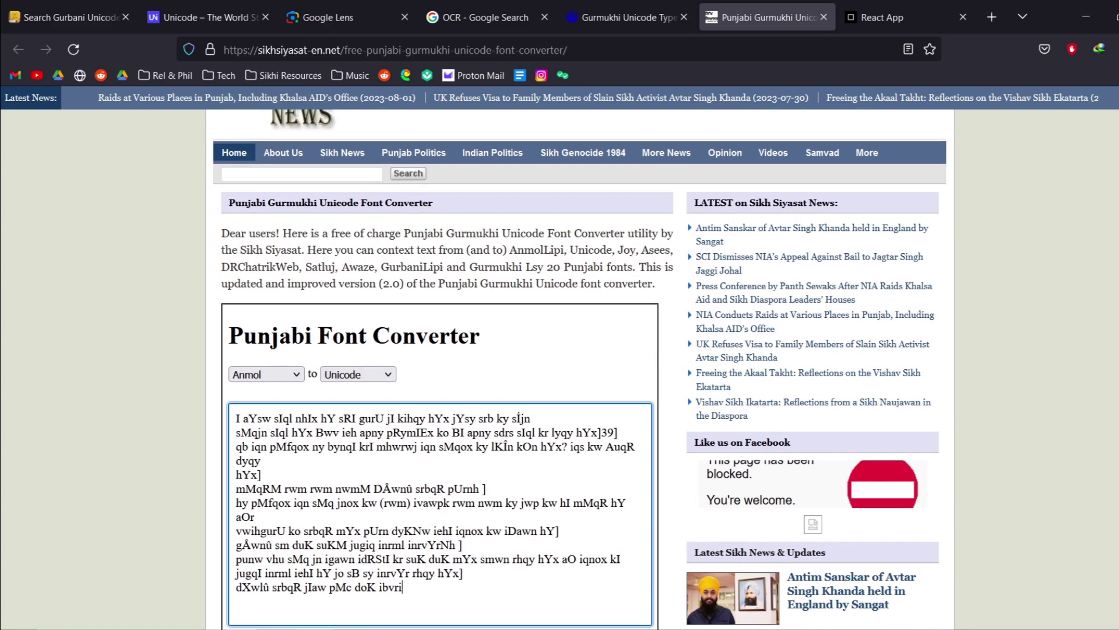
Check which source fonts the converter offers, and highlight the lines from hYx] through aOr in the input text
left_click(266, 375)
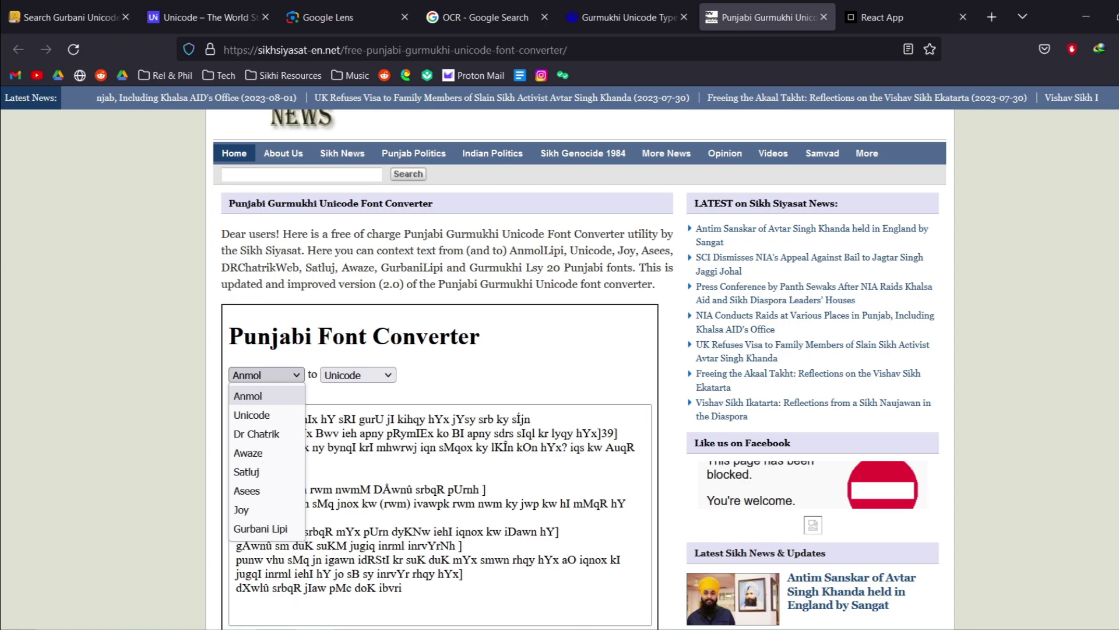
left_click(266, 374)
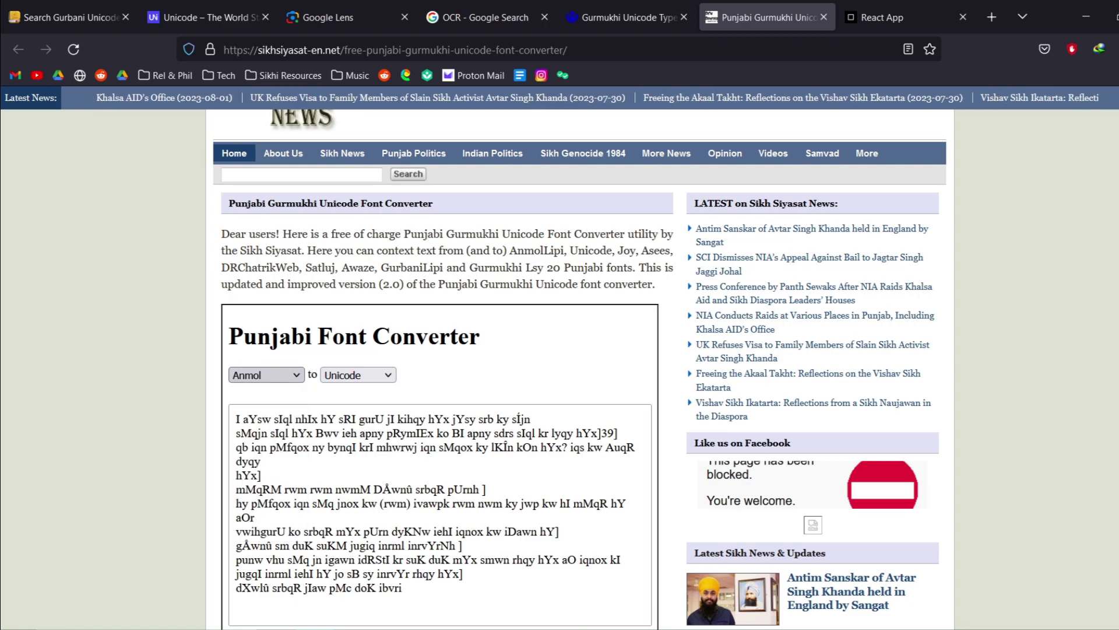
left_click(237, 532)
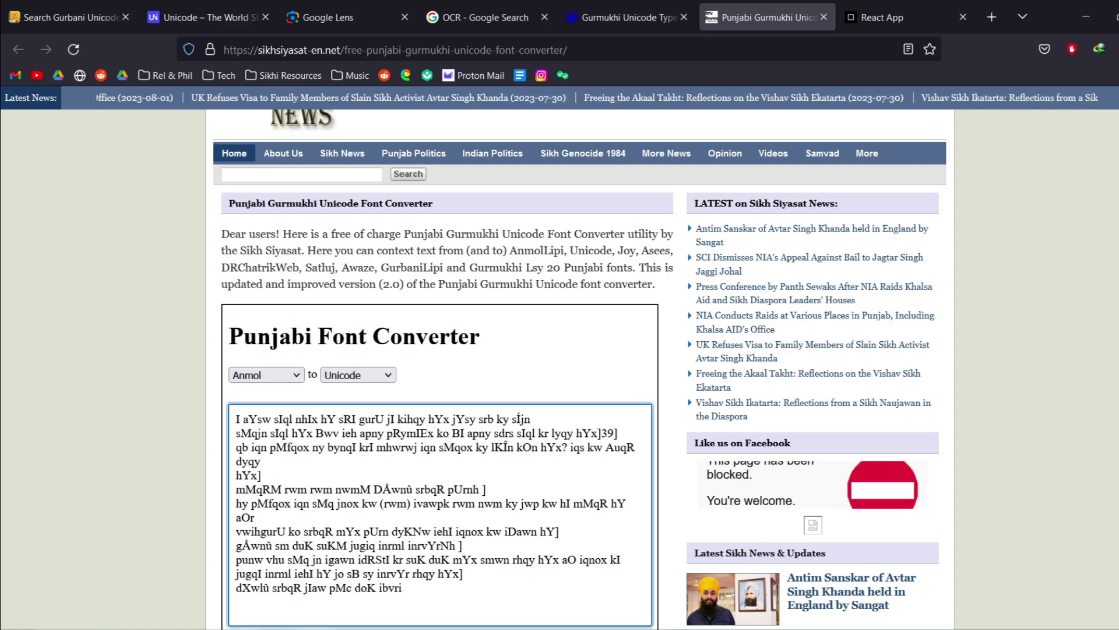
left_click_drag(236, 532, 236, 475)
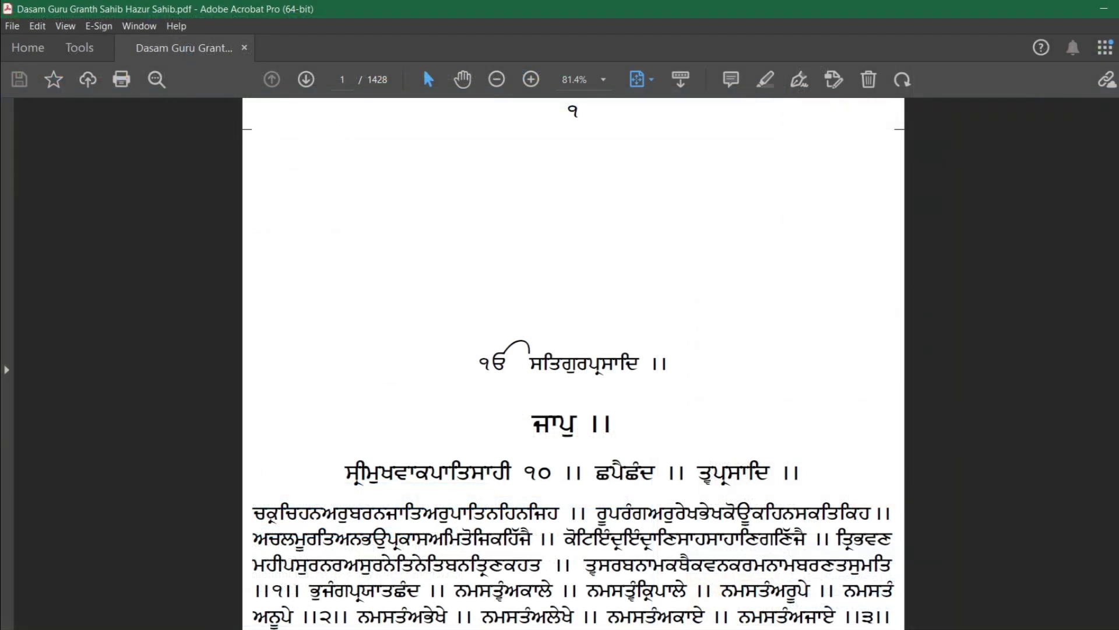
Copy a multi-line passage from page 3 of Dasam Guru Granth Sahib Hazur Sahib.pdf in Adobe Acrobat, and switch back to the browser
scroll(574, 364, "down", 2)
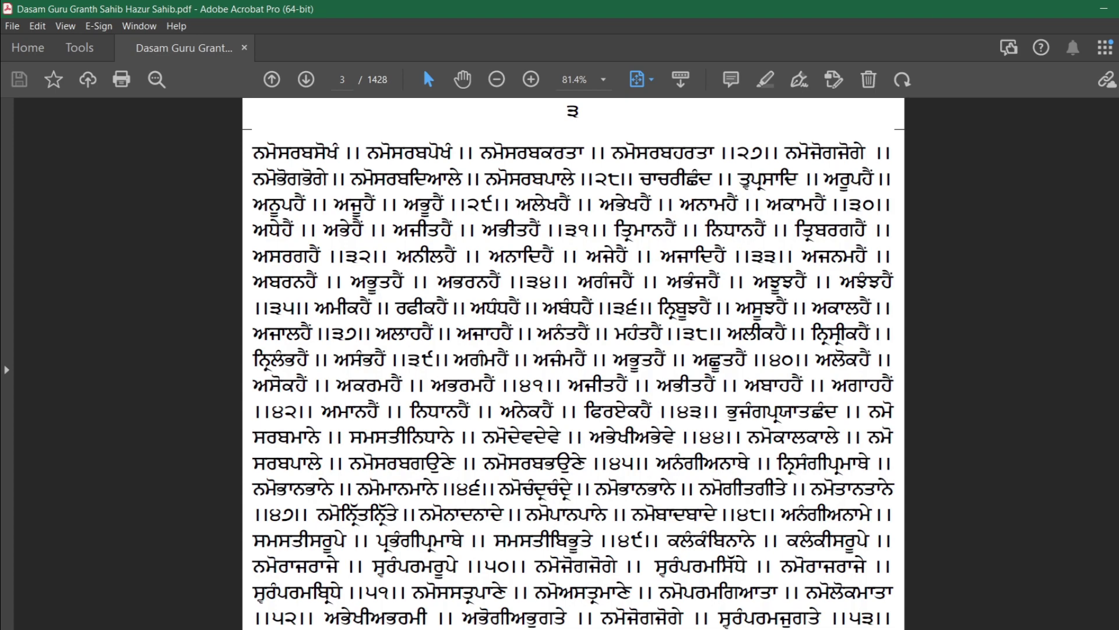
left_click_drag(437, 271, 775, 381)
right_click(703, 345)
left_click(735, 360)
key("alt+Tab")
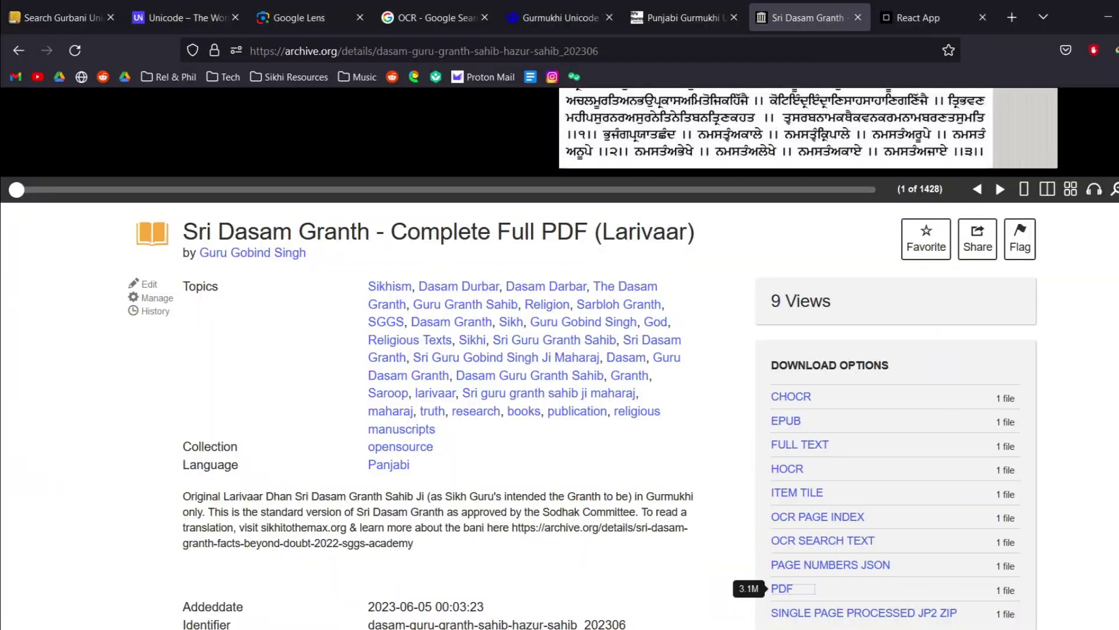
Replace the Punjabi Font Converter's input with the passage copied from the Dasam Granth PDF and review its Asees to Unicode output
left_click(685, 17)
key("ctrl+l")
type("a")
left_click(449, 554)
key("ctrl+a")
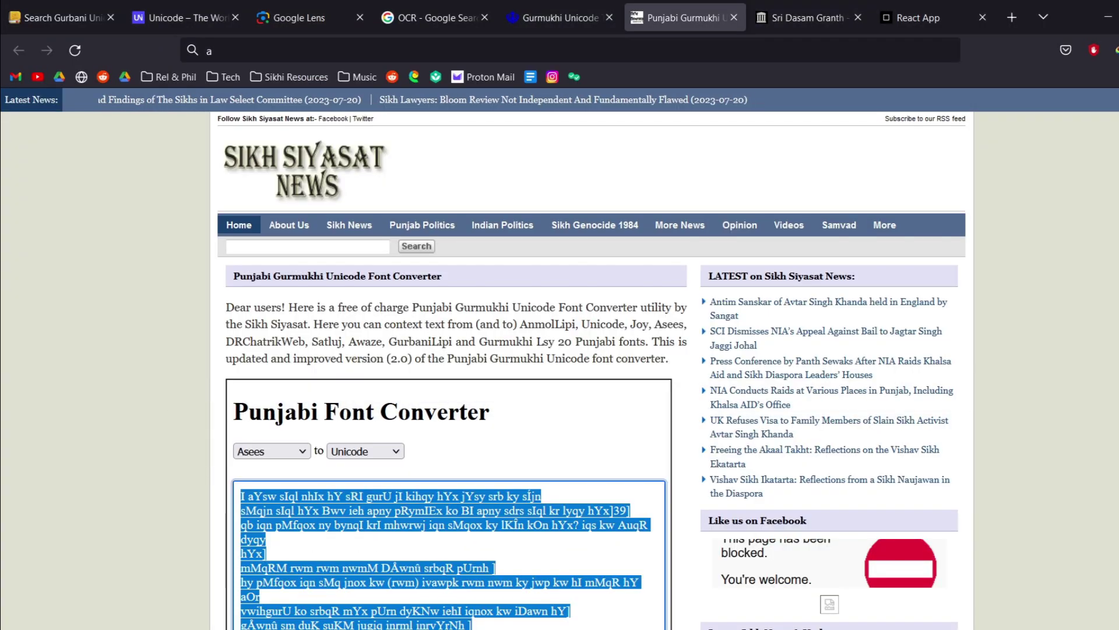
key("ctrl+v")
scroll(448, 554, "down", 4)
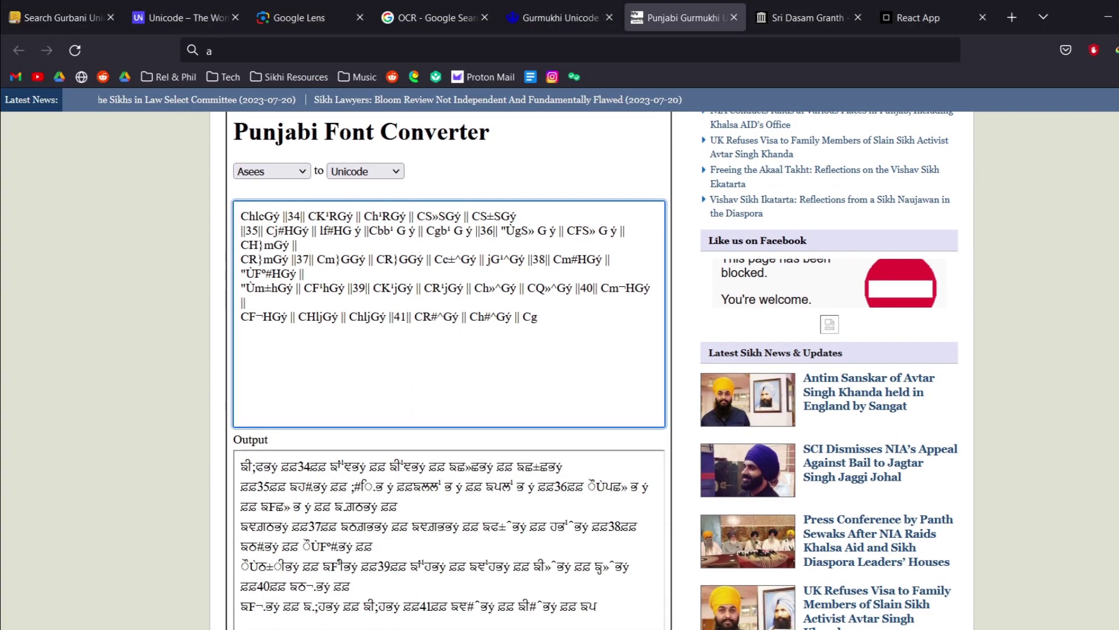
Try converting the pasted passage to Unicode with Anmol, Unicode and Dr Chatrik as the source font
left_click(272, 171)
left_click(257, 192)
left_click(272, 171)
left_click(257, 212)
left_click(272, 171)
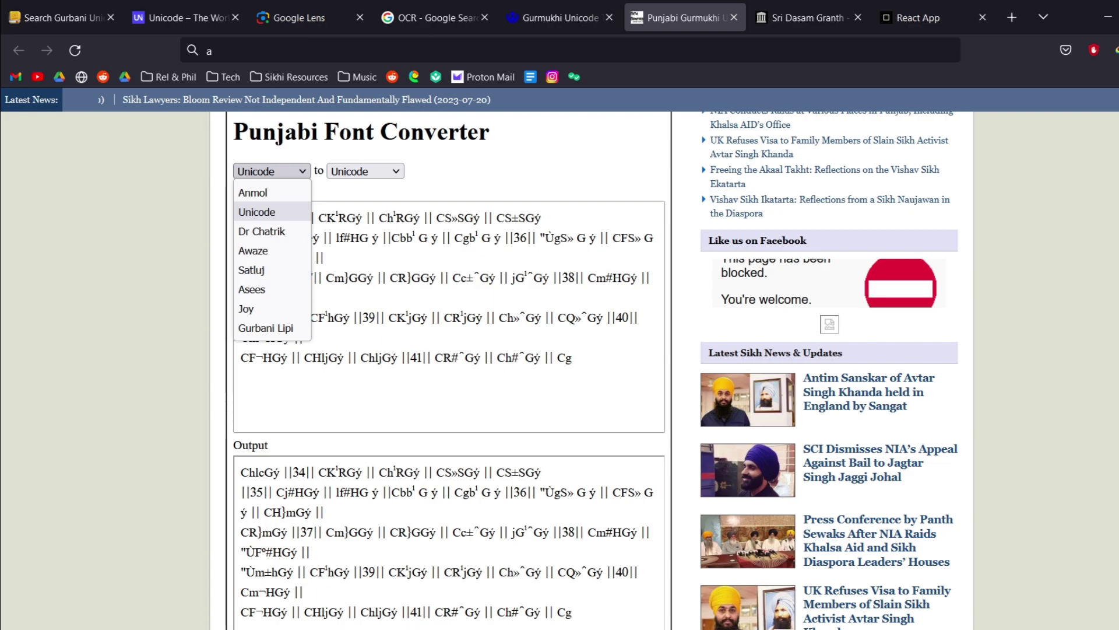
left_click(256, 212)
left_click(271, 171)
left_click(262, 231)
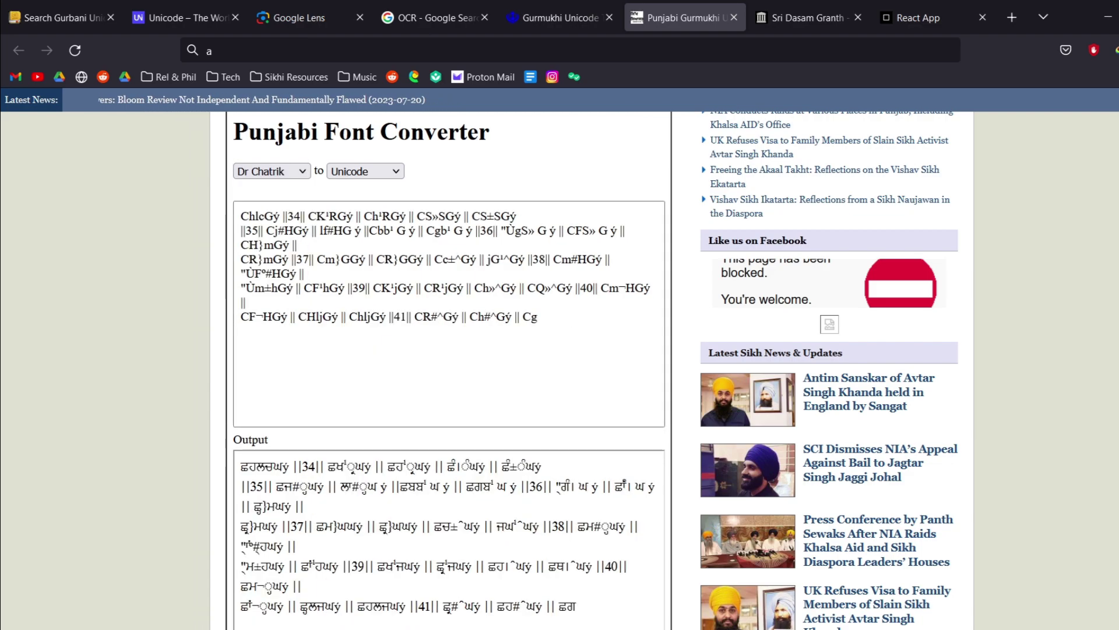
Try Awaze and Satluj as the source font for the same passage
left_click(272, 171)
left_click(253, 250)
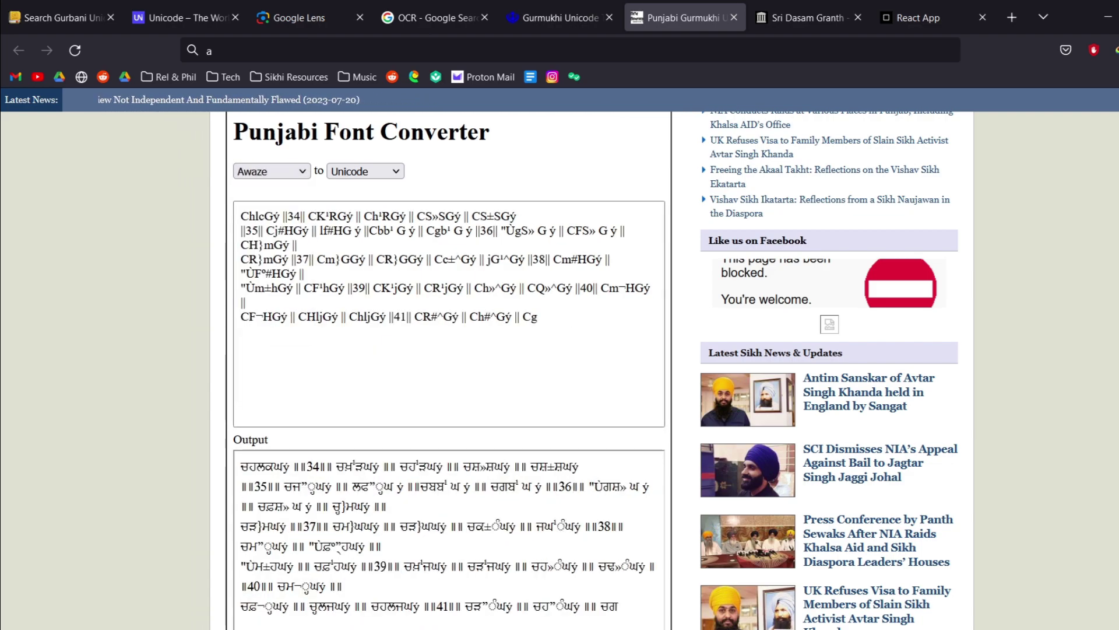
left_click(272, 171)
left_click(254, 250)
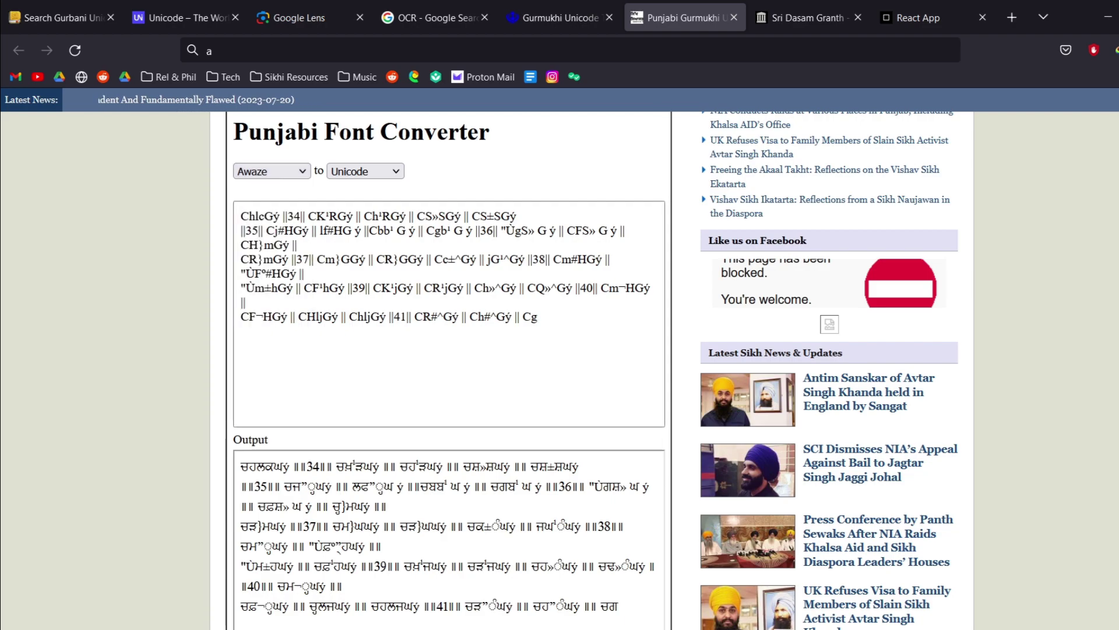
left_click(271, 170)
left_click(251, 270)
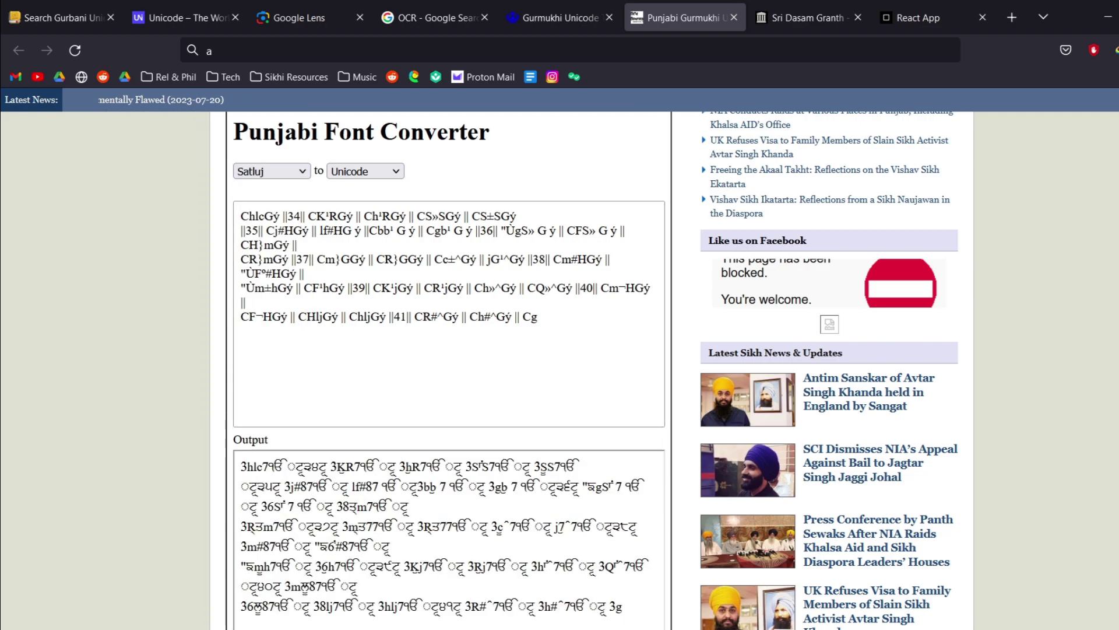
Test the remaining source fonts Asees and Joy on the passage, and leave the converter set to Gurbani Lipi
left_click(272, 171)
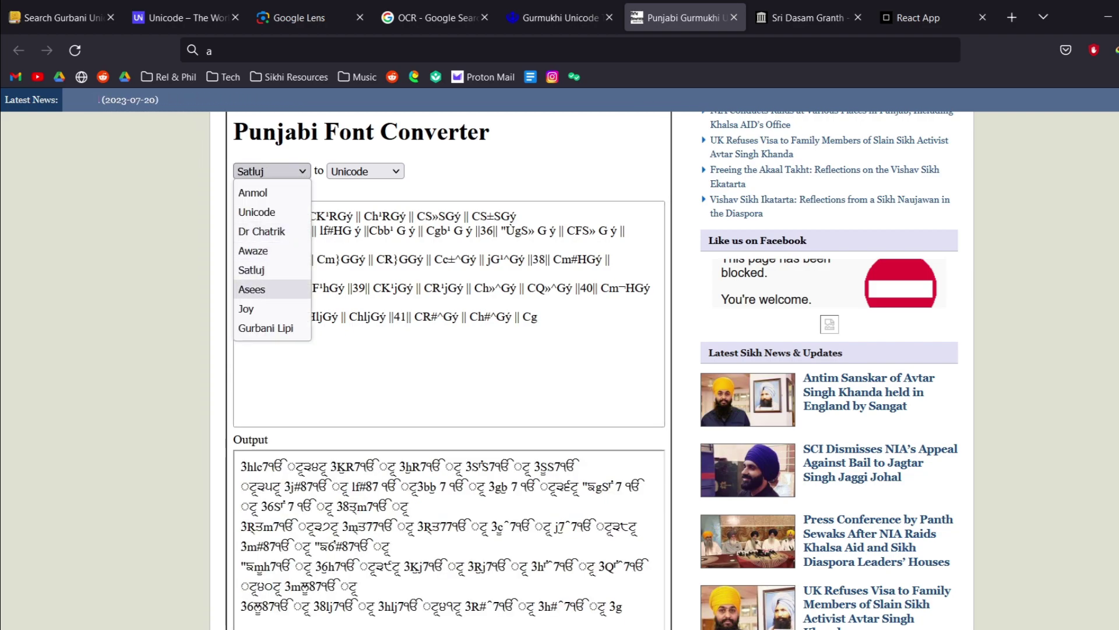
left_click(253, 287)
left_click(271, 171)
left_click(253, 307)
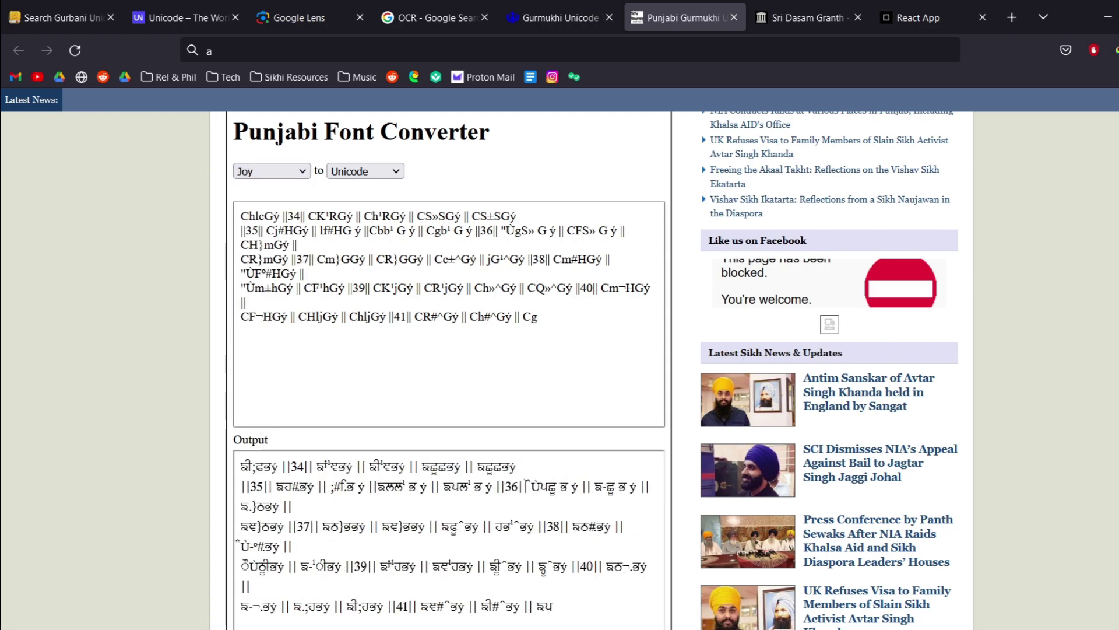
left_click(272, 170)
left_click(253, 327)
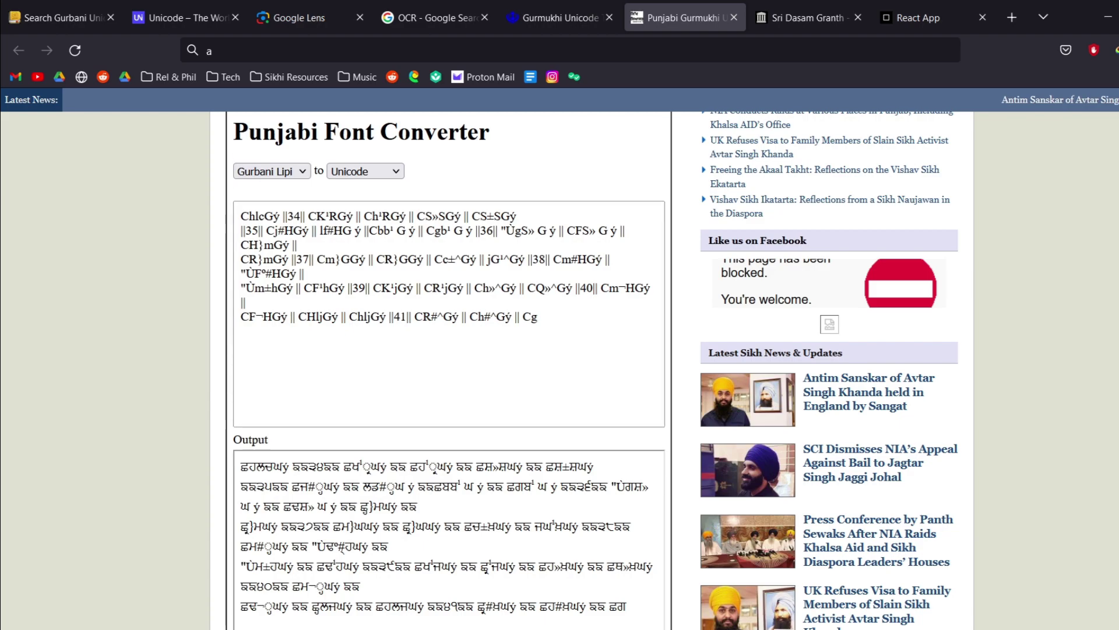
key("alt+Tab")
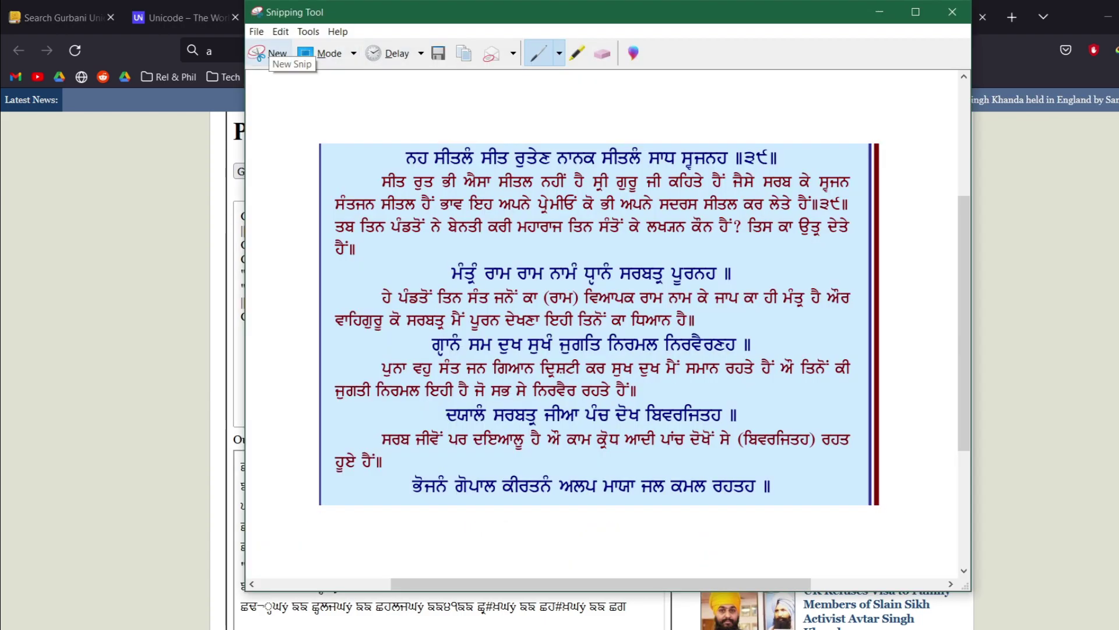
left_click(270, 53)
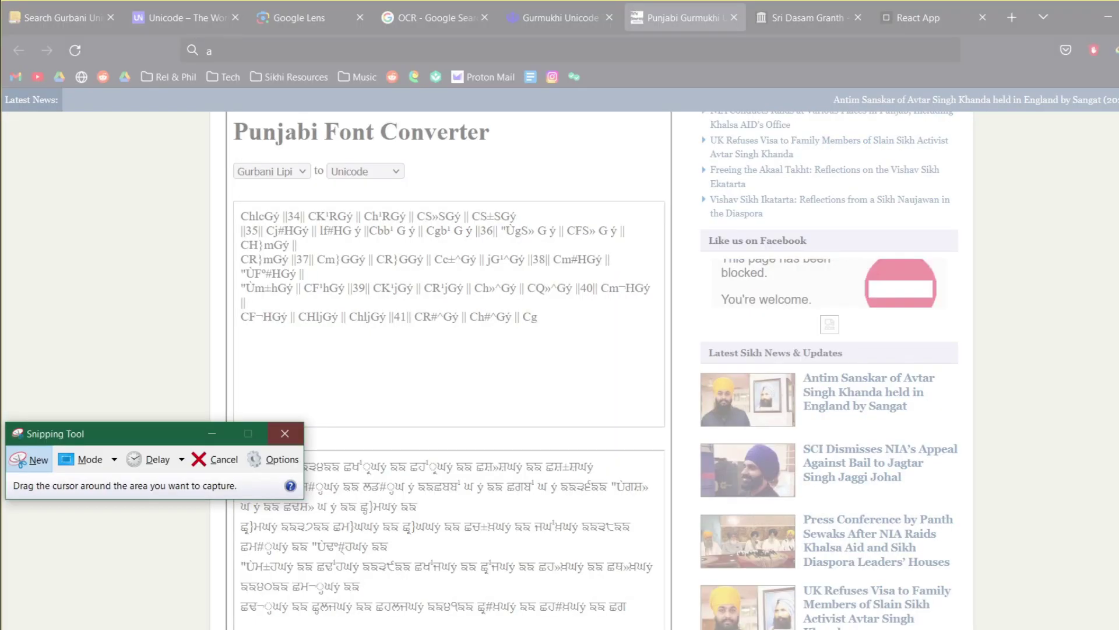
key("Escape")
key("alt+Tab")
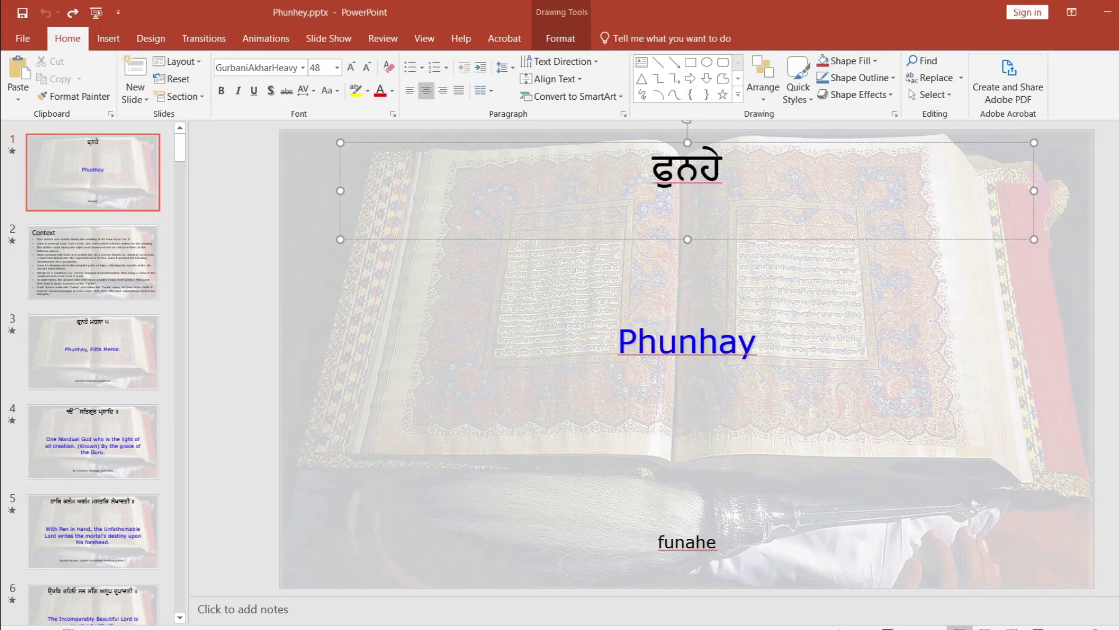
key("alt+Tab")
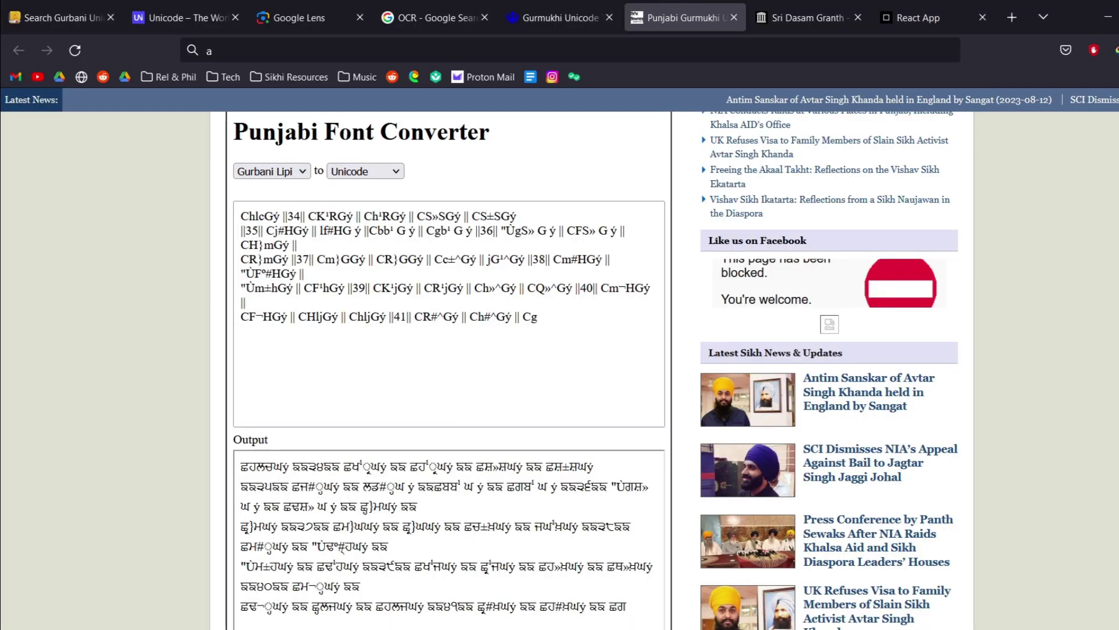
Revisit the Sri Dasam Granth page preview on archive.org, and read how Unicode differs from fonts in the Gurmukhi Unicode Type guide
left_click(808, 18)
scroll(559, 350, "up", 5)
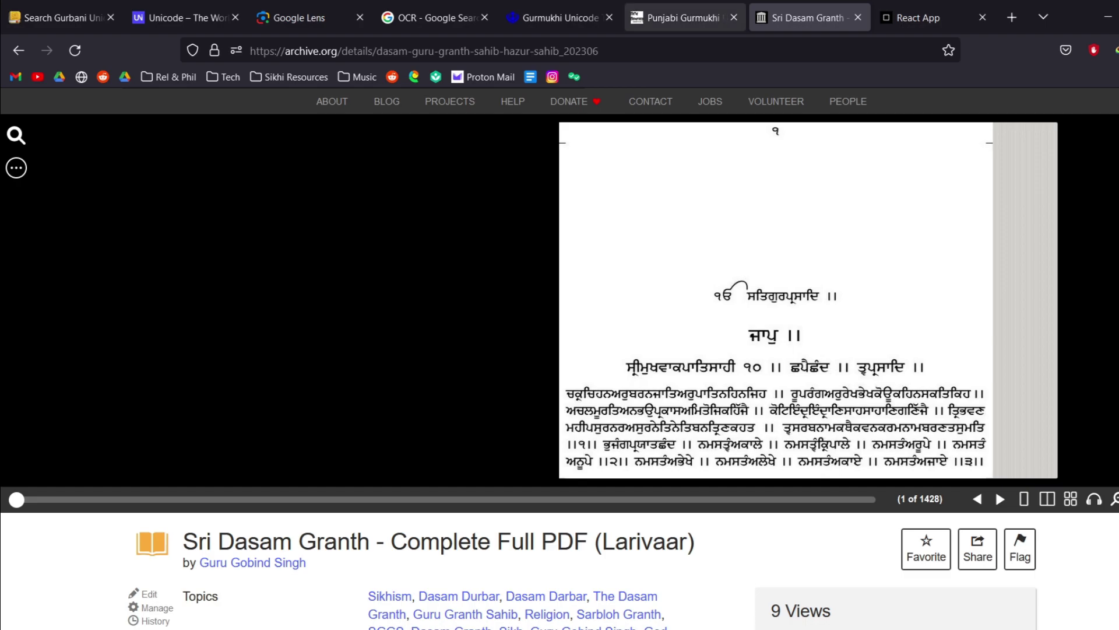
left_click(560, 18)
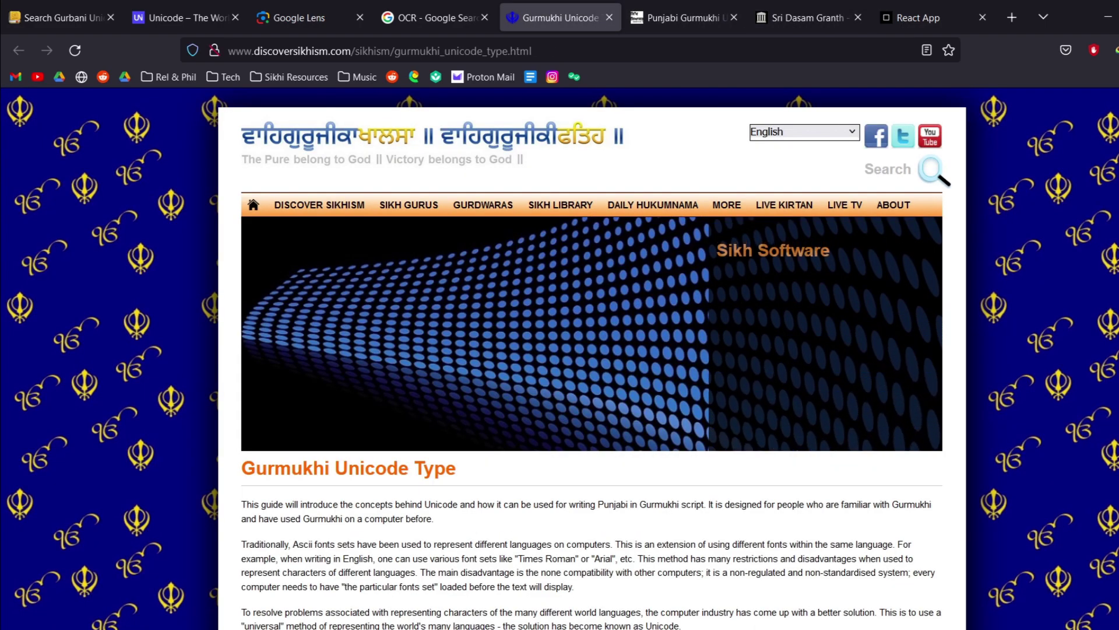
scroll(592, 358, "down", 8)
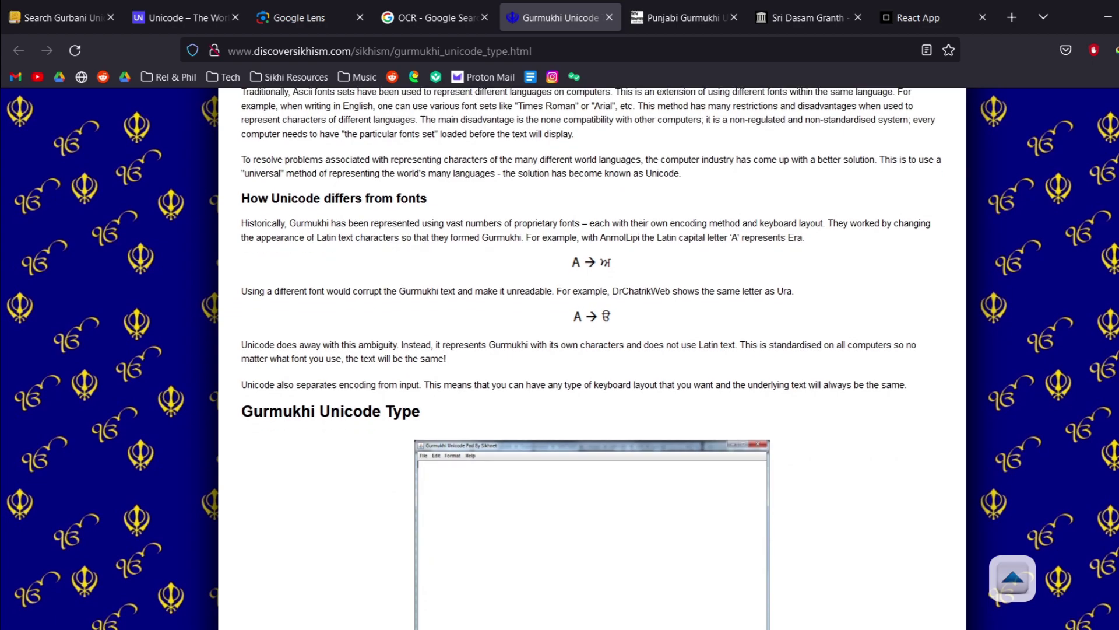